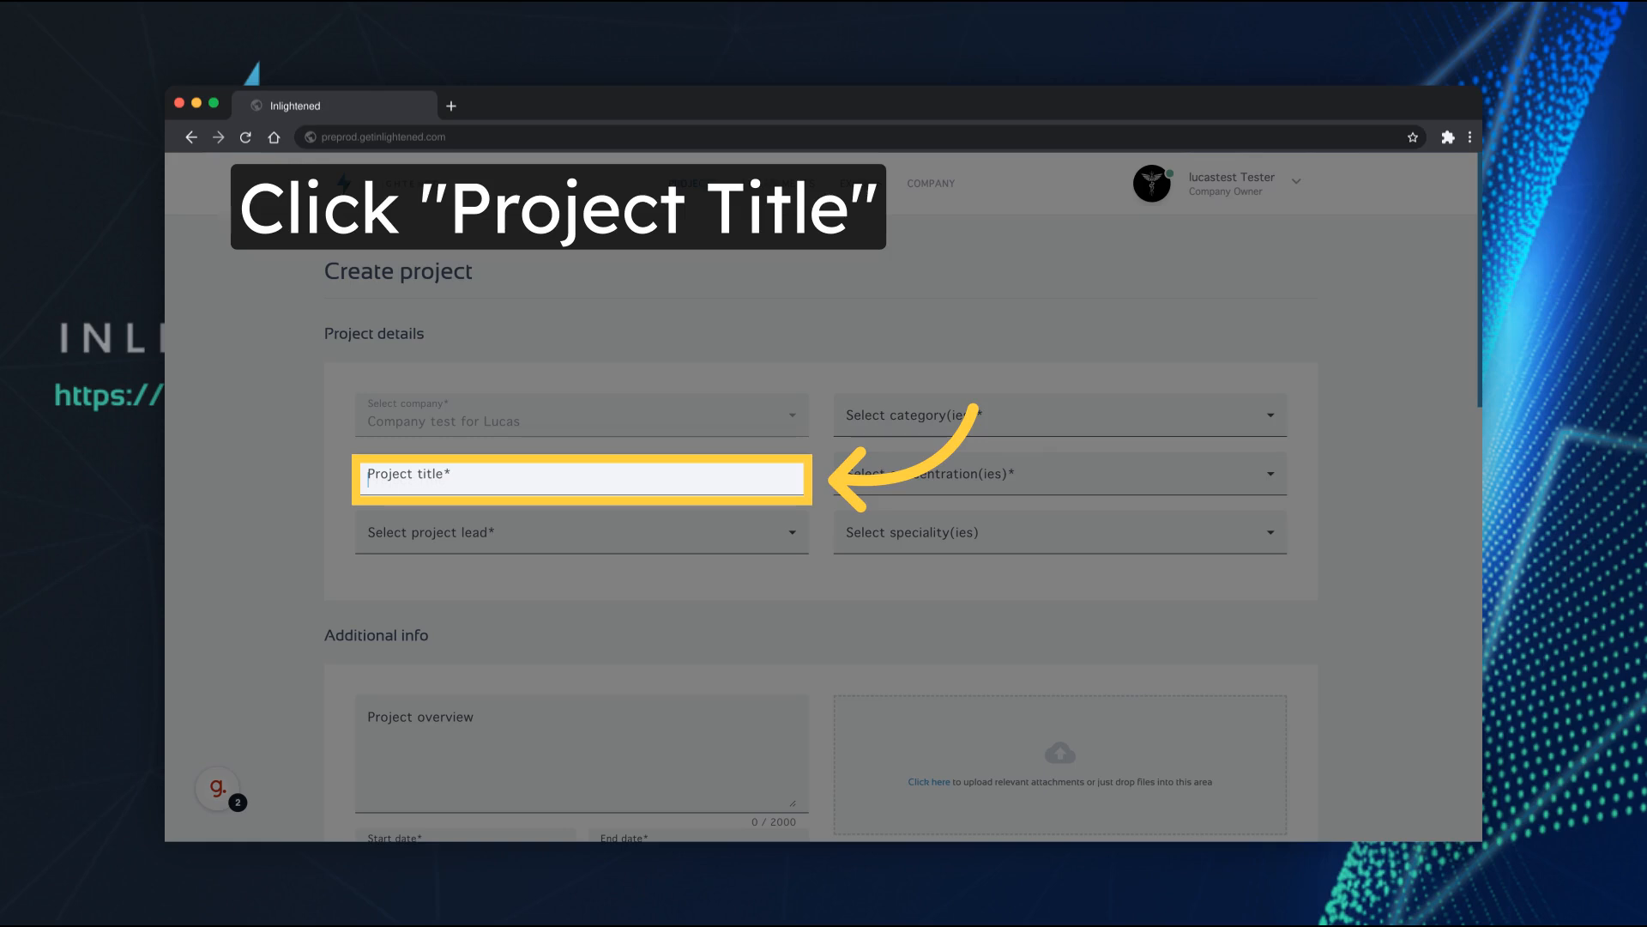
Title the project "Test Project Cariology" and choose the available company member as project lead
{"action": "type", "text": "Test Project"}
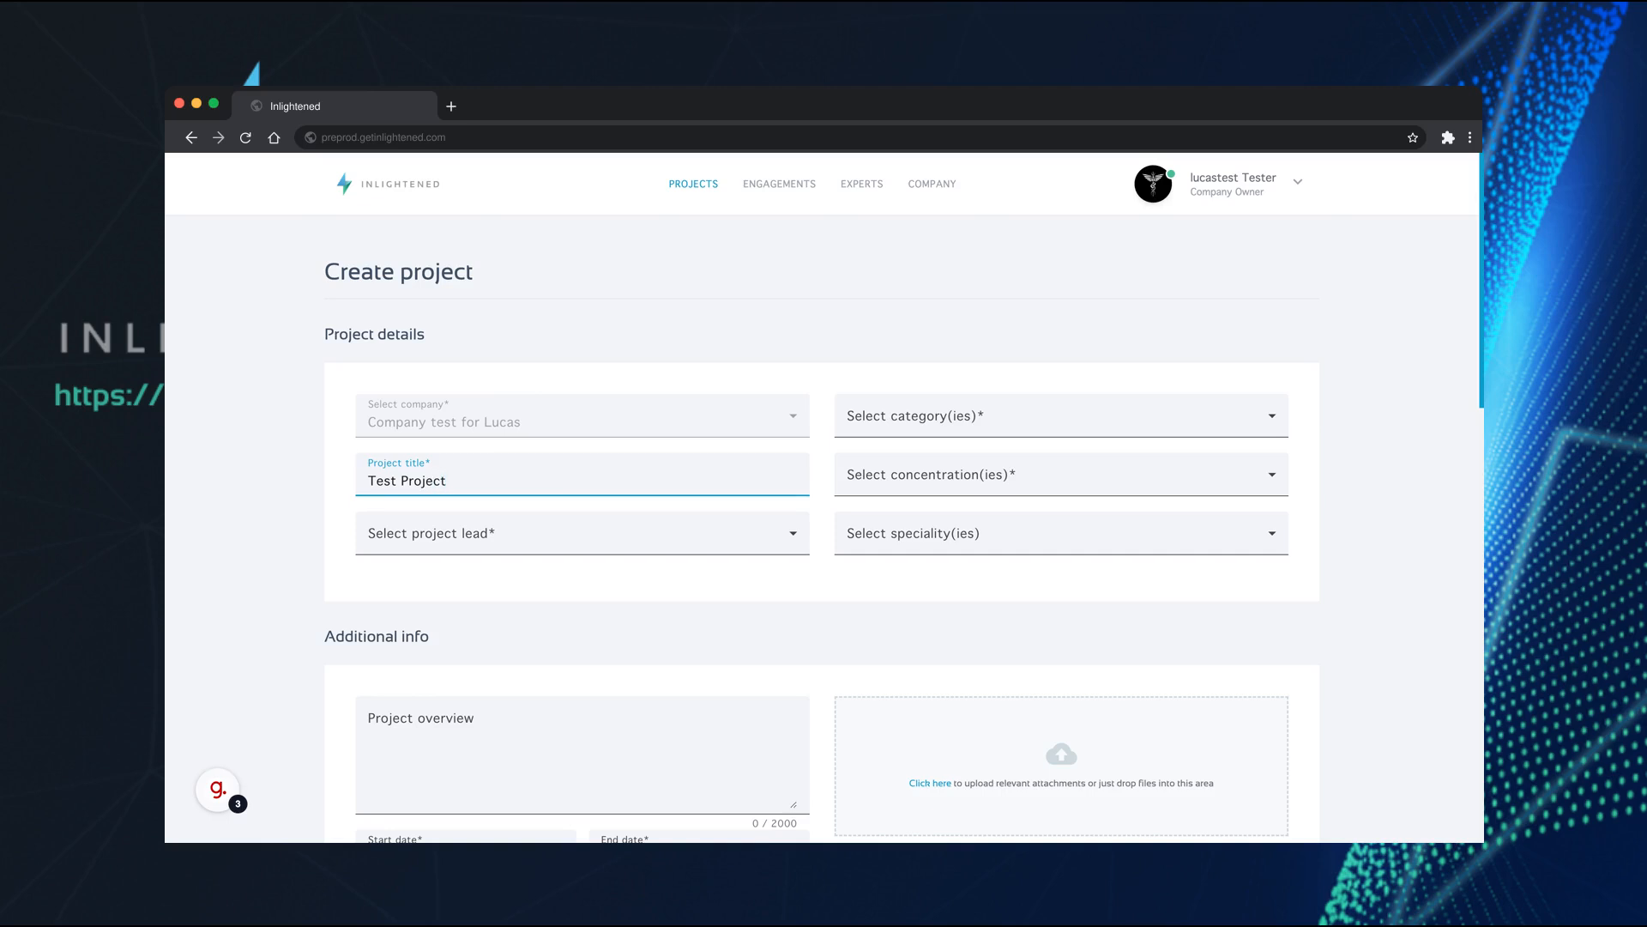
{"action": "type", "text": " Cariology"}
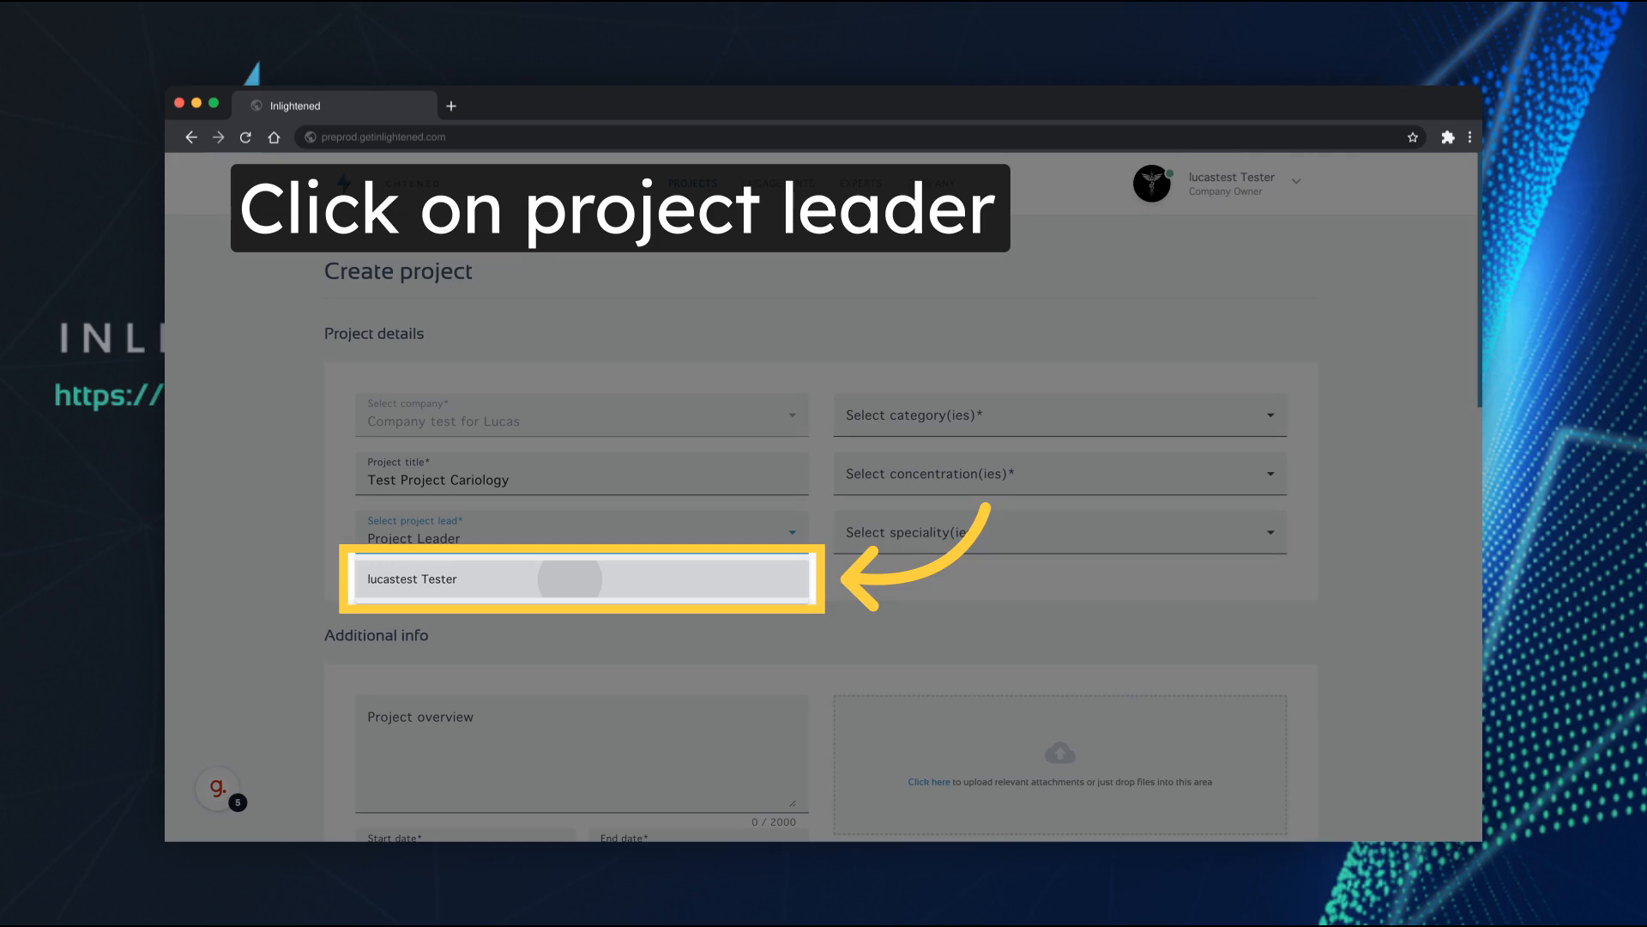
{"action": "left_click", "coordinate": [570, 579]}
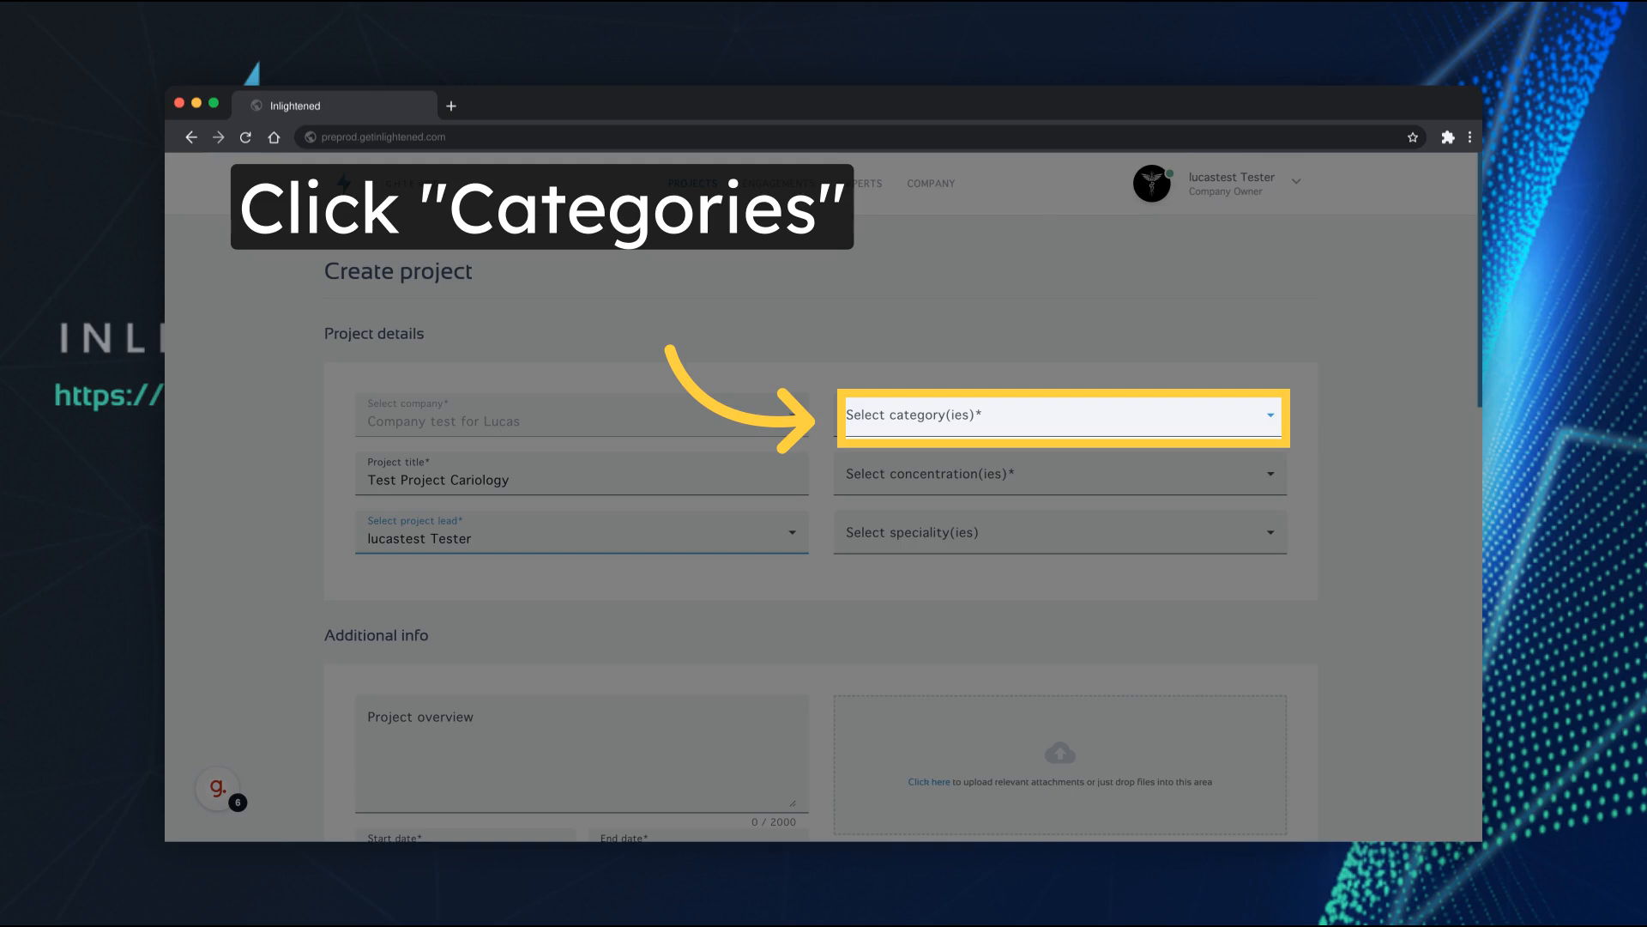
Assign the Content creation and Competitive intelligence categories to the project
{"action": "left_click", "coordinate": [1062, 415]}
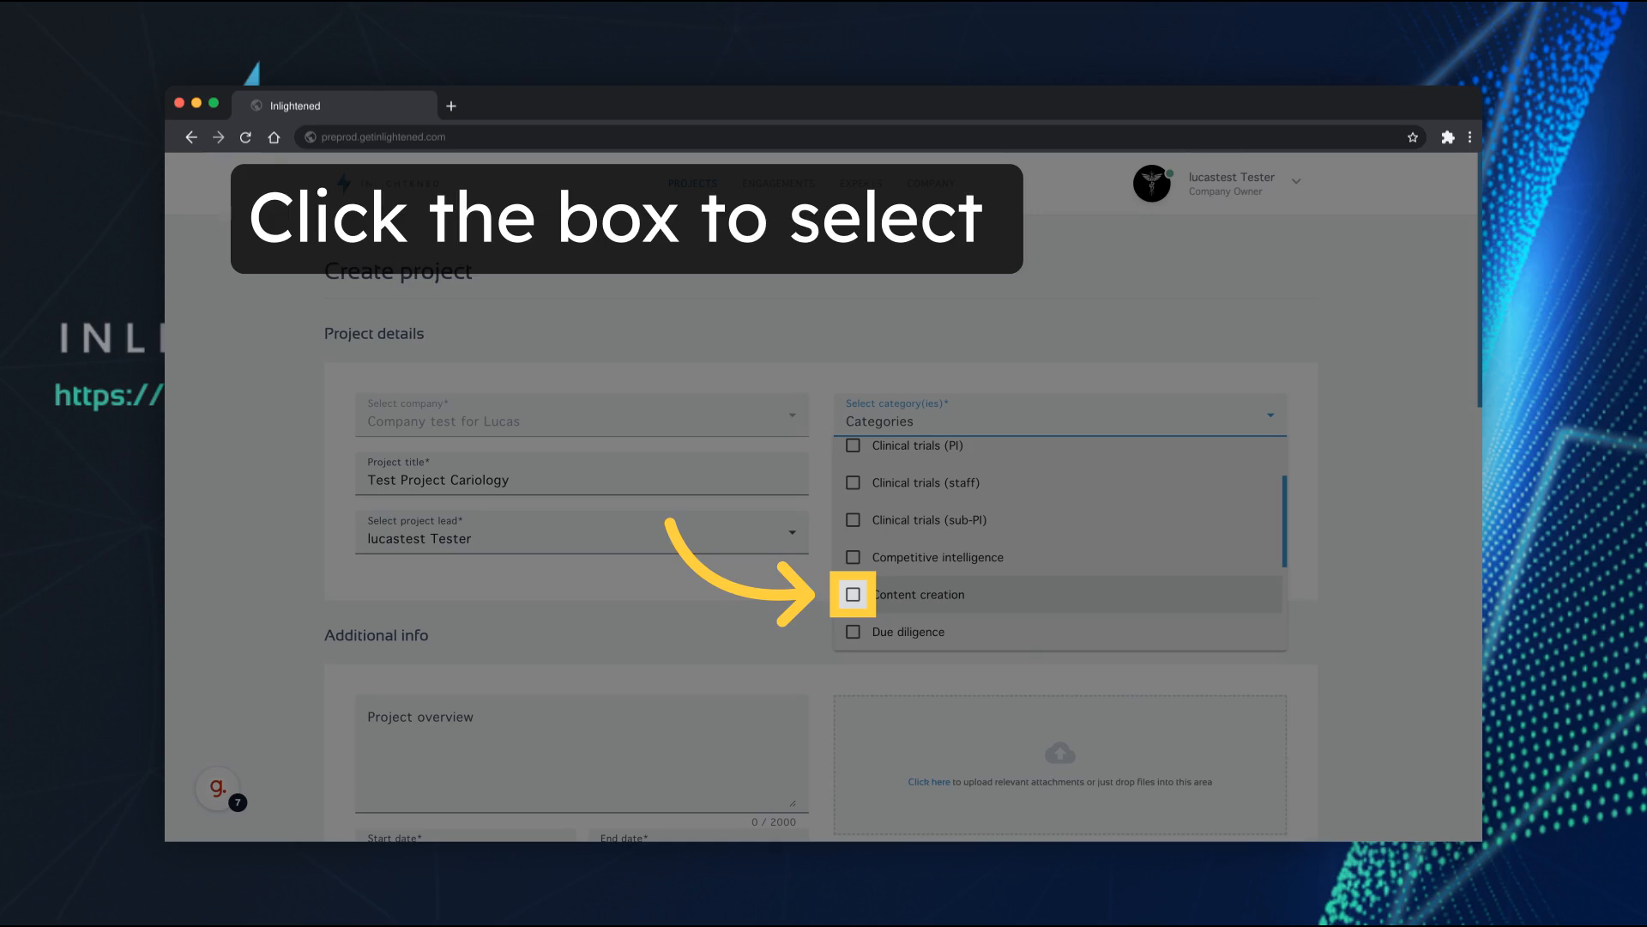
{"action": "left_click", "coordinate": [853, 593]}
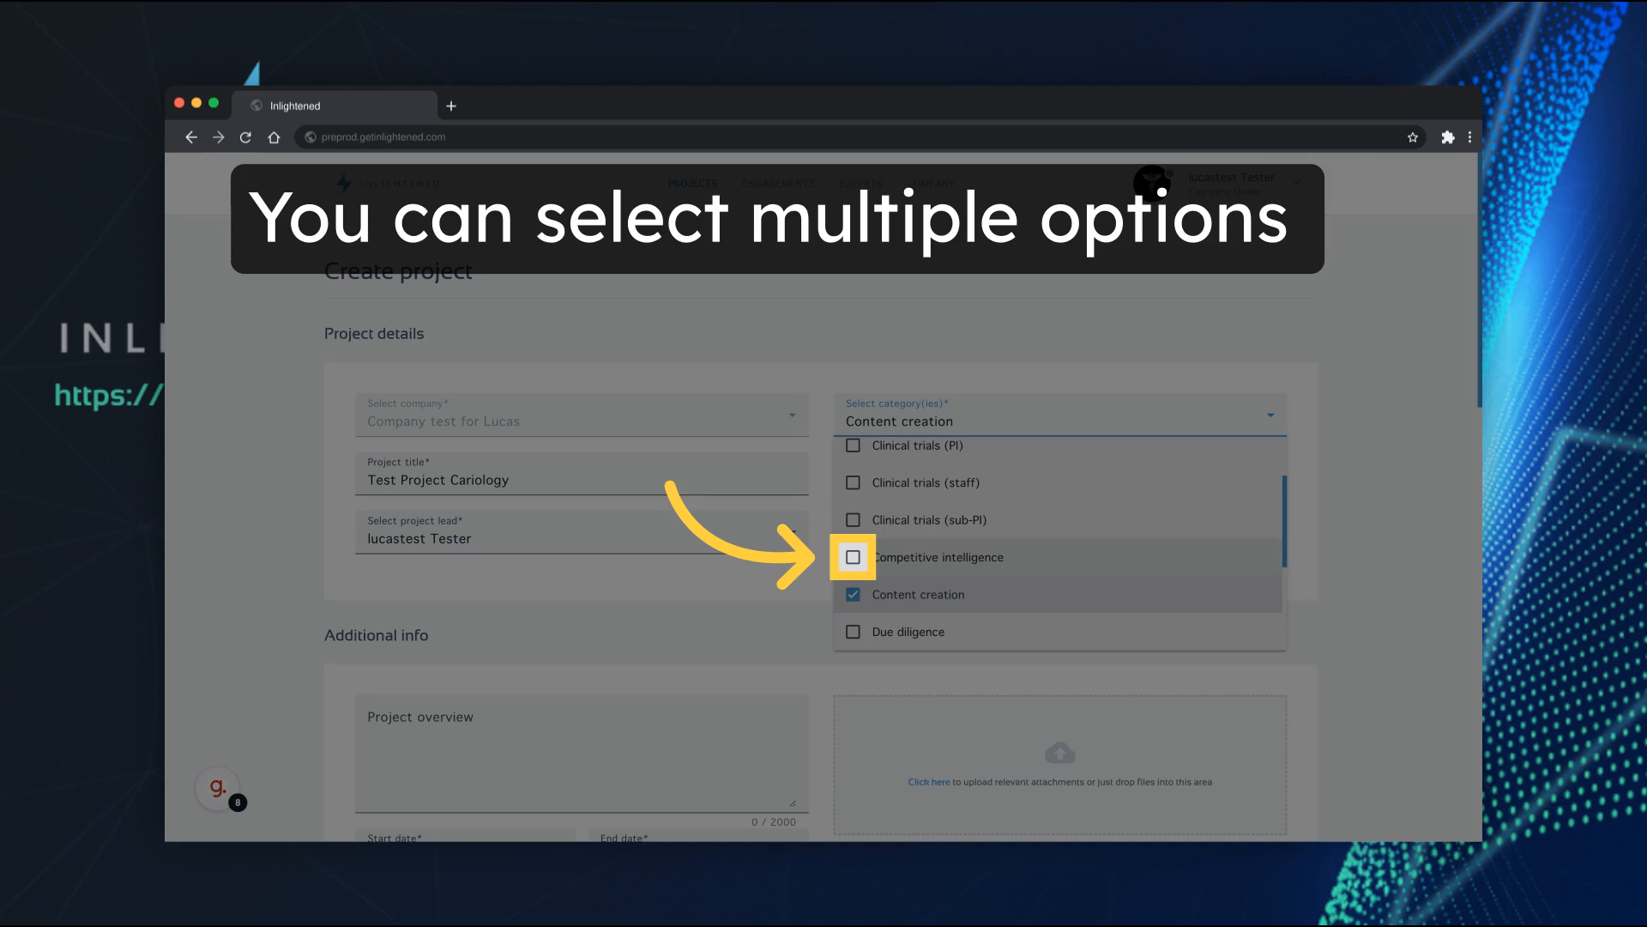
{"action": "left_click", "coordinate": [853, 556]}
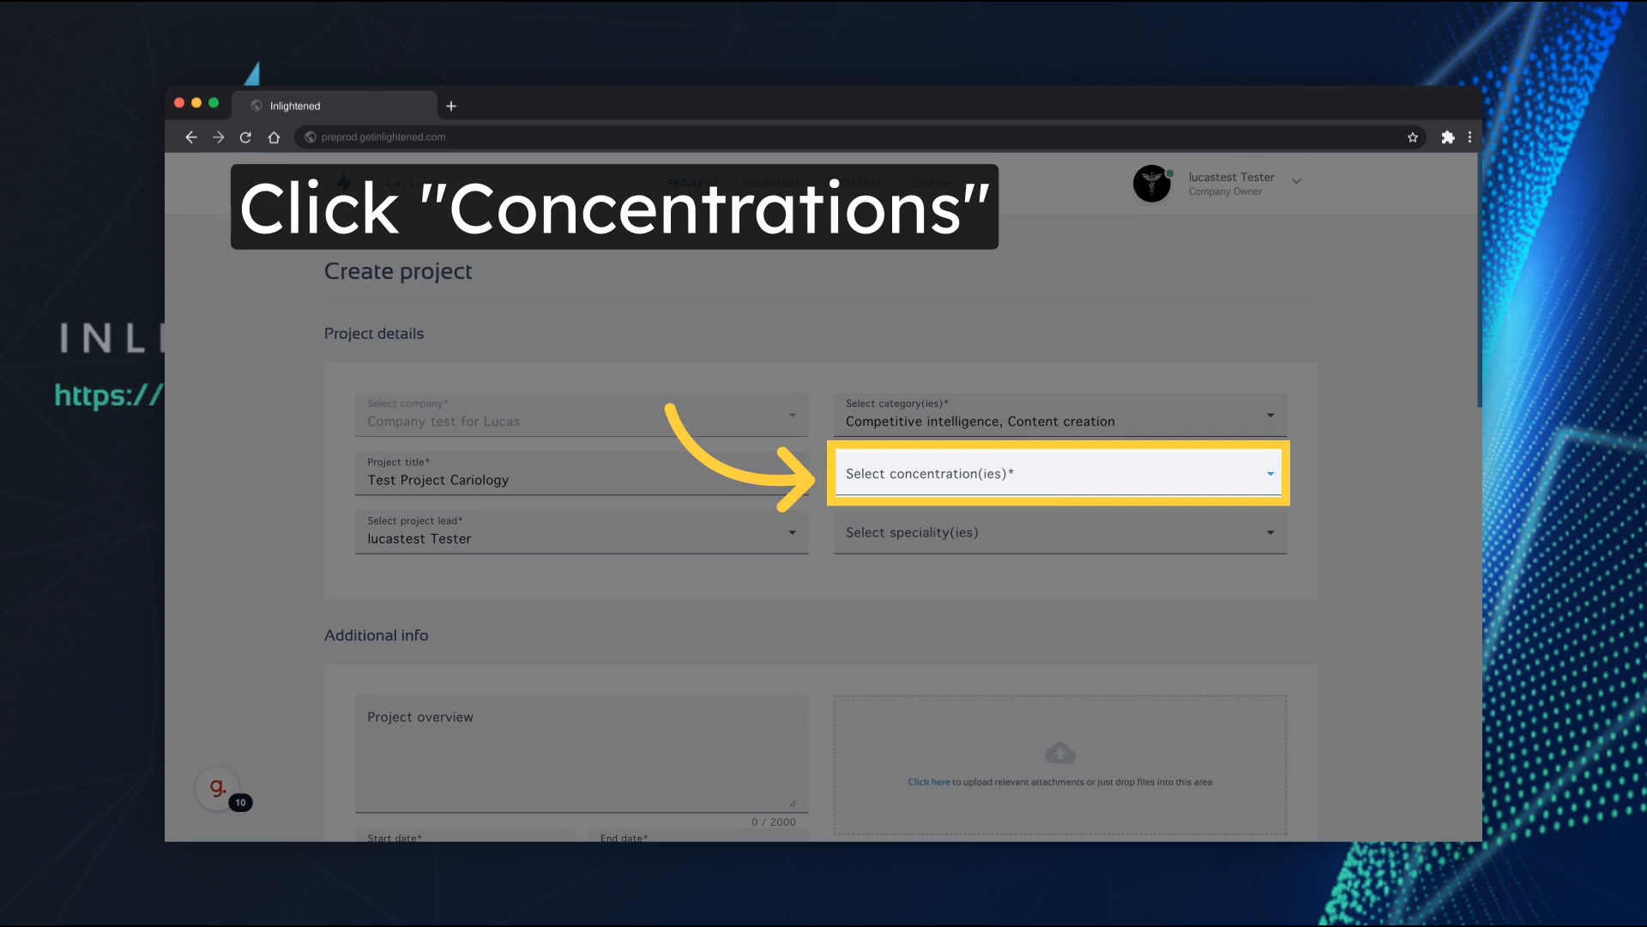
Set the project's concentration to Cardiology
{"action": "left_click", "coordinate": [1058, 473]}
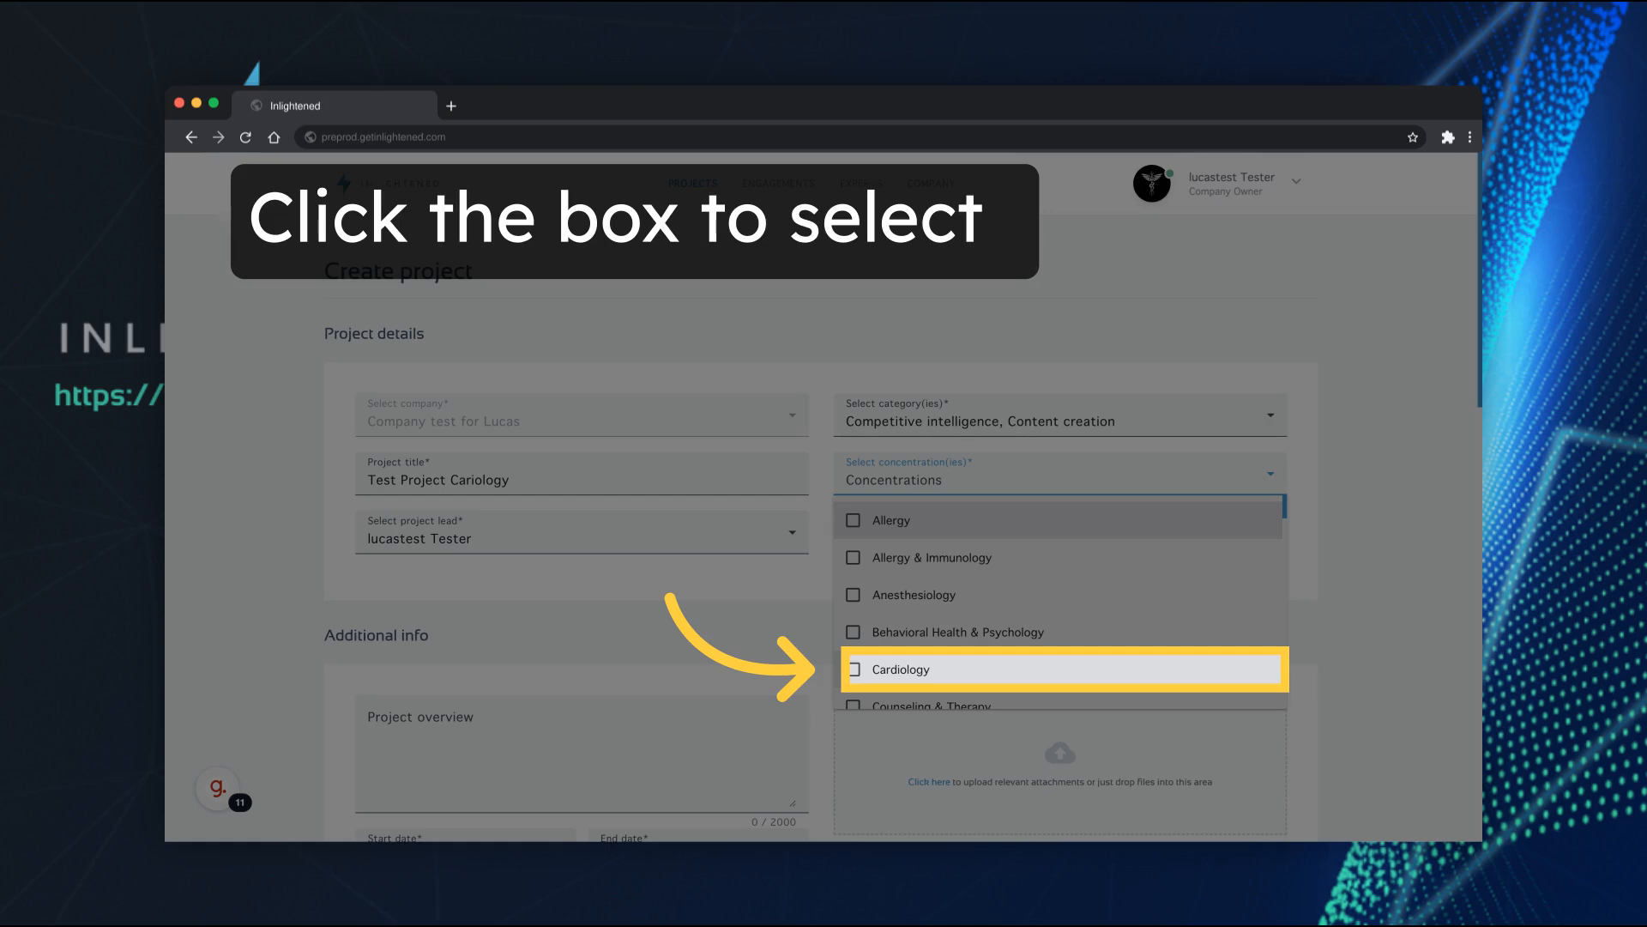
{"action": "left_click", "coordinate": [854, 670]}
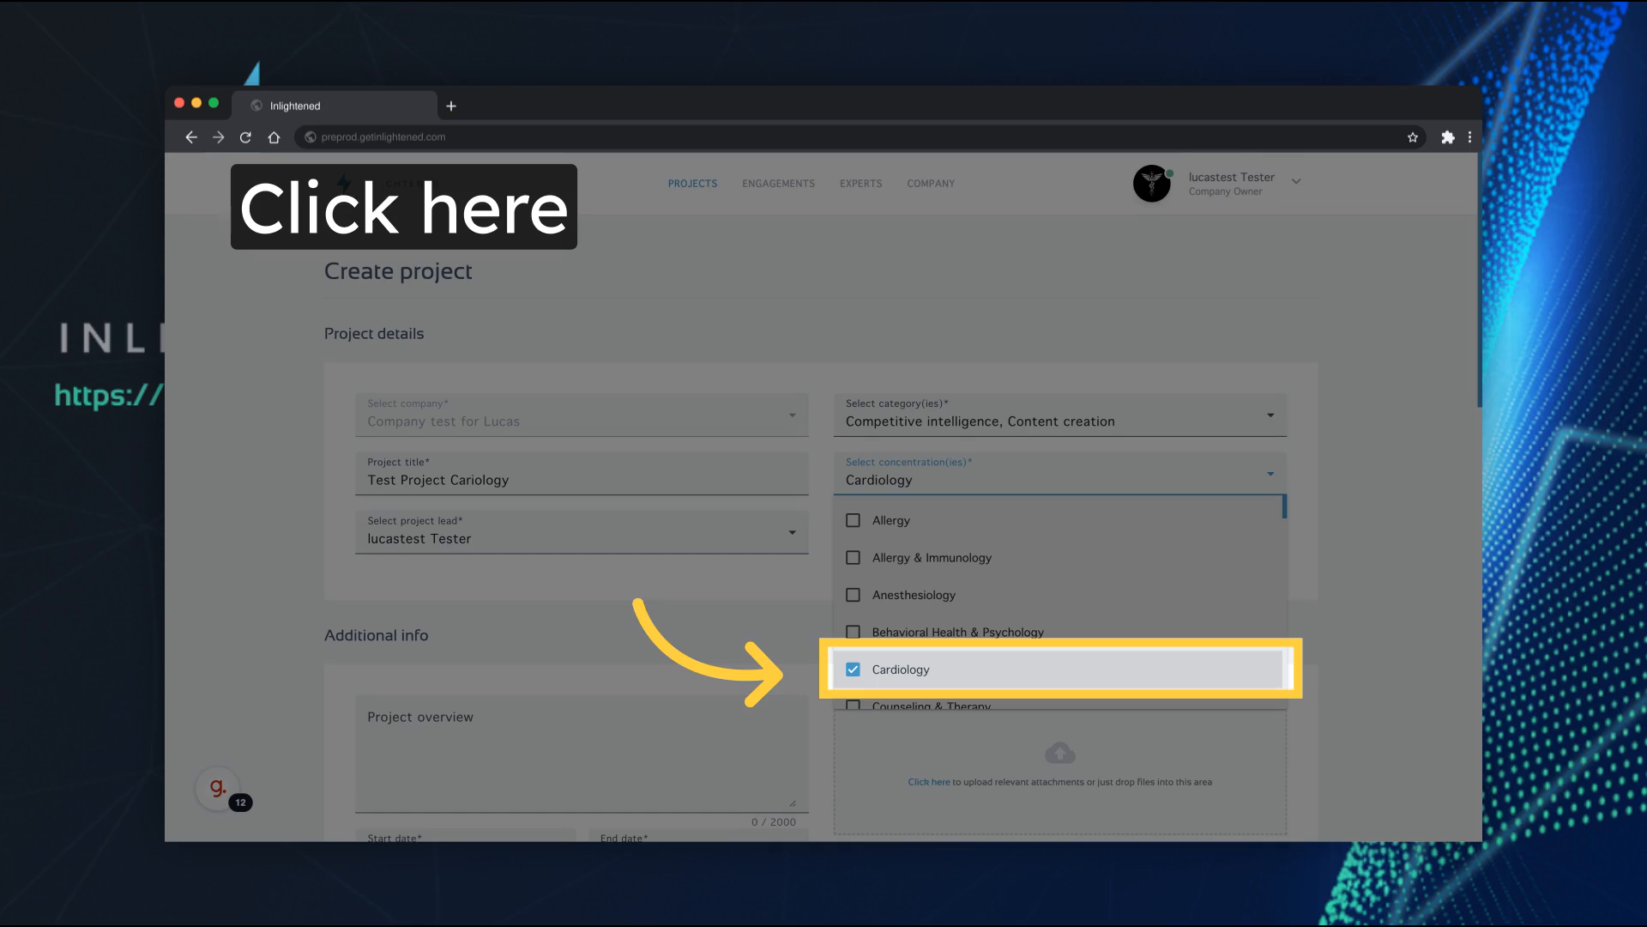
{"action": "left_click", "coordinate": [1060, 669]}
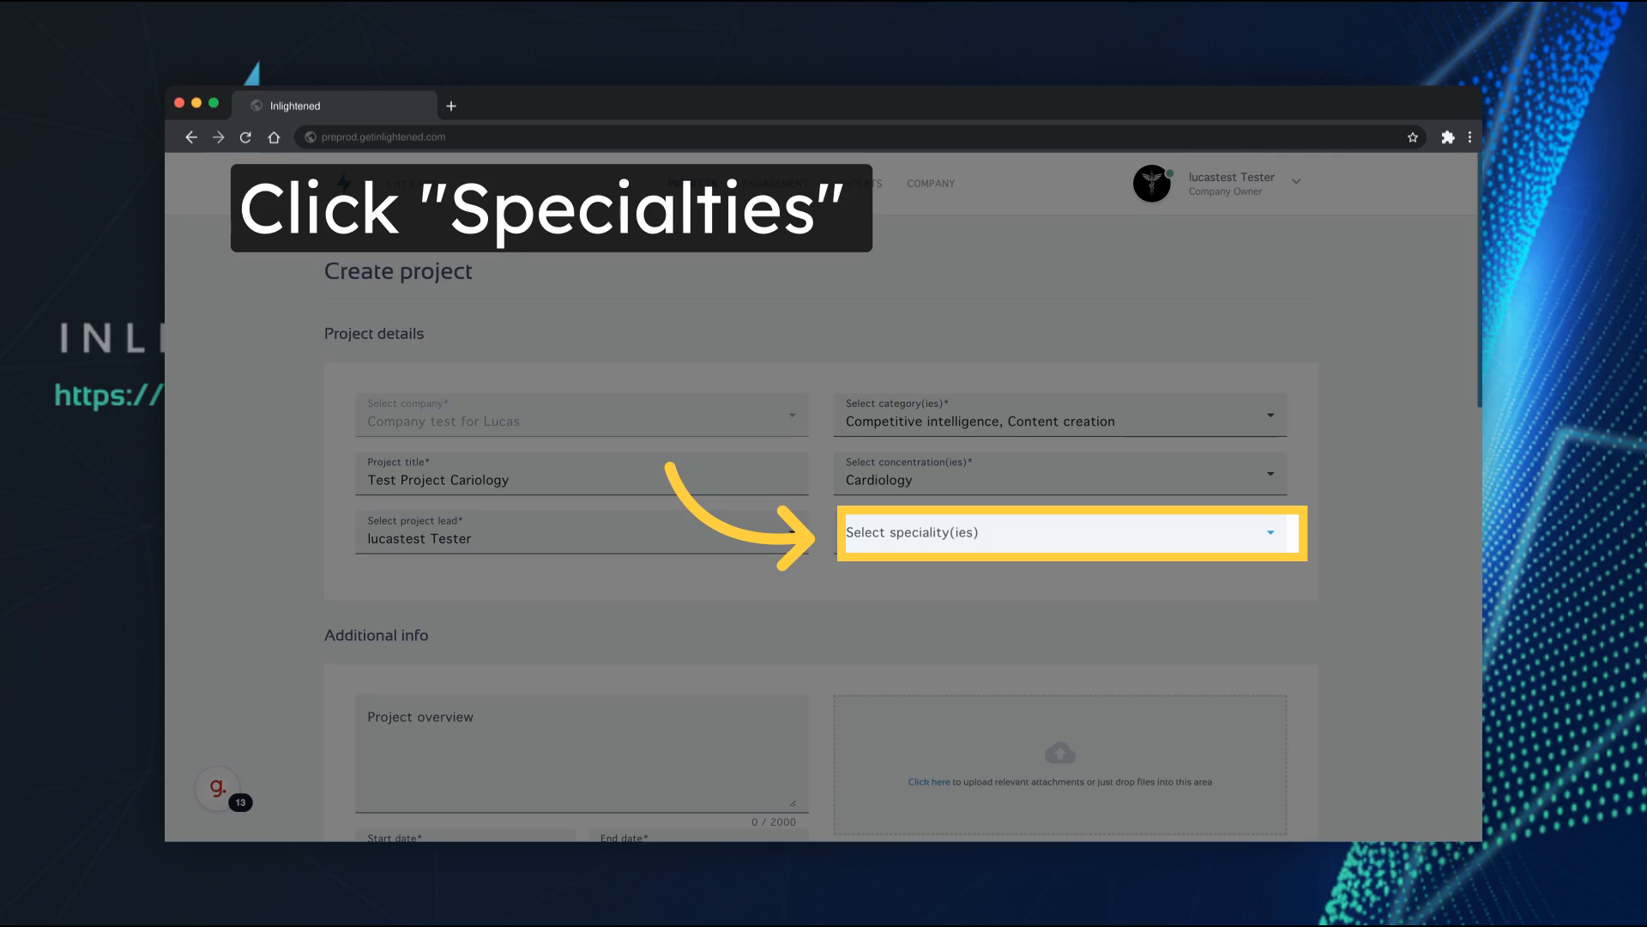
Select Cardiology and Cardiovascular Disease as the project's specialities
{"action": "left_click", "coordinate": [1060, 532]}
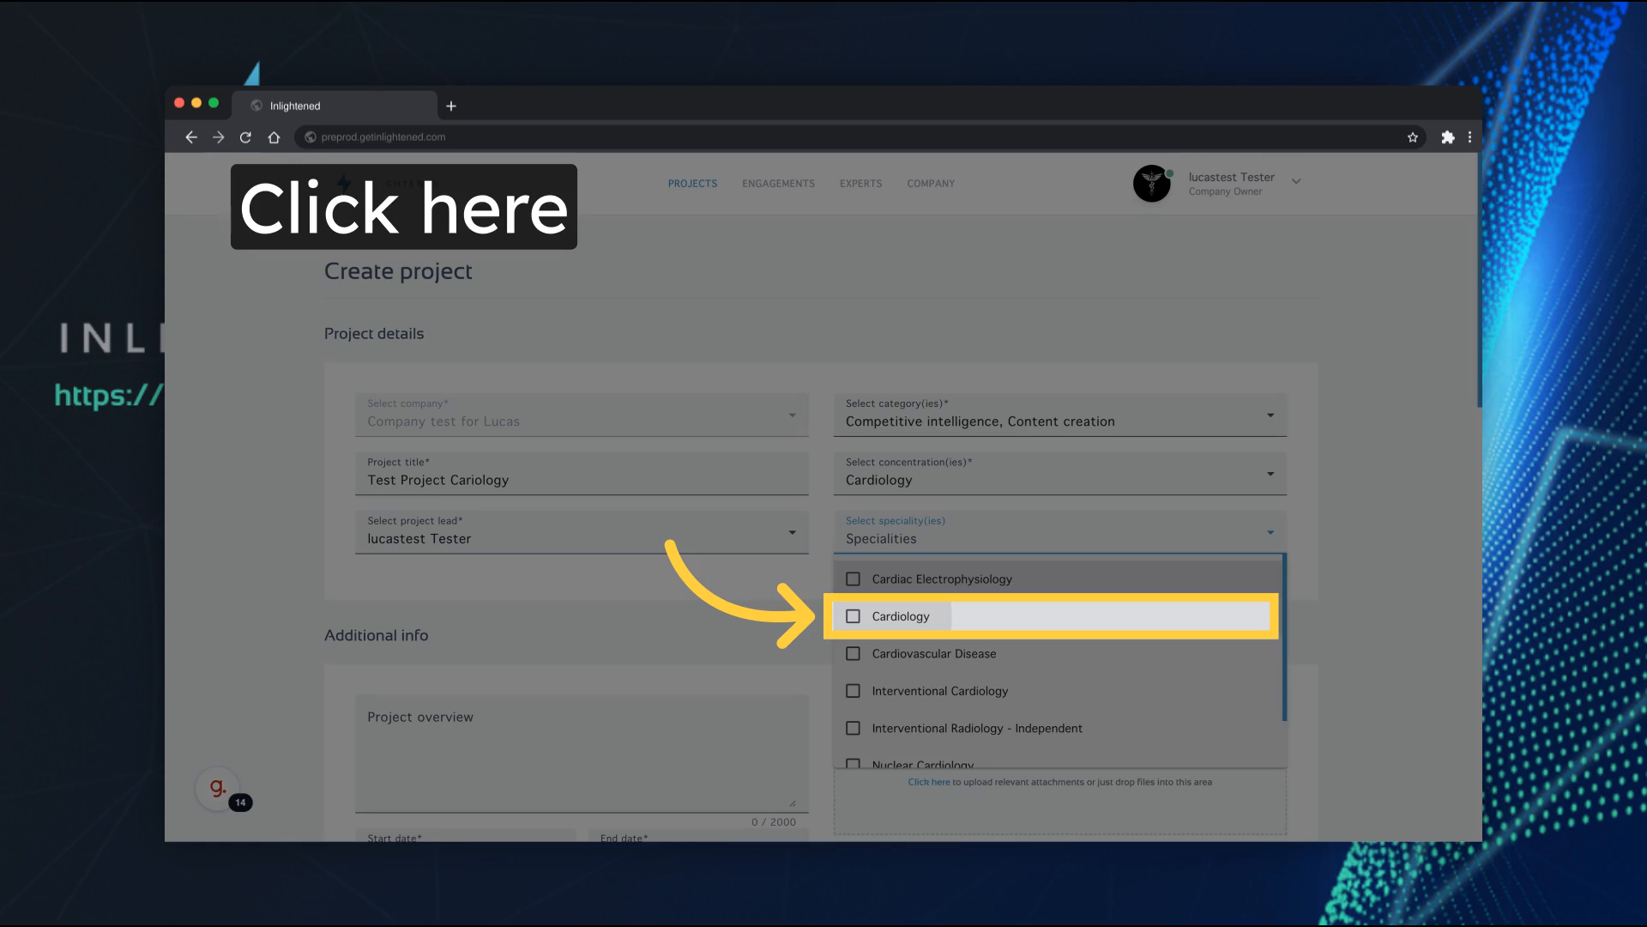
{"action": "left_click", "coordinate": [901, 616]}
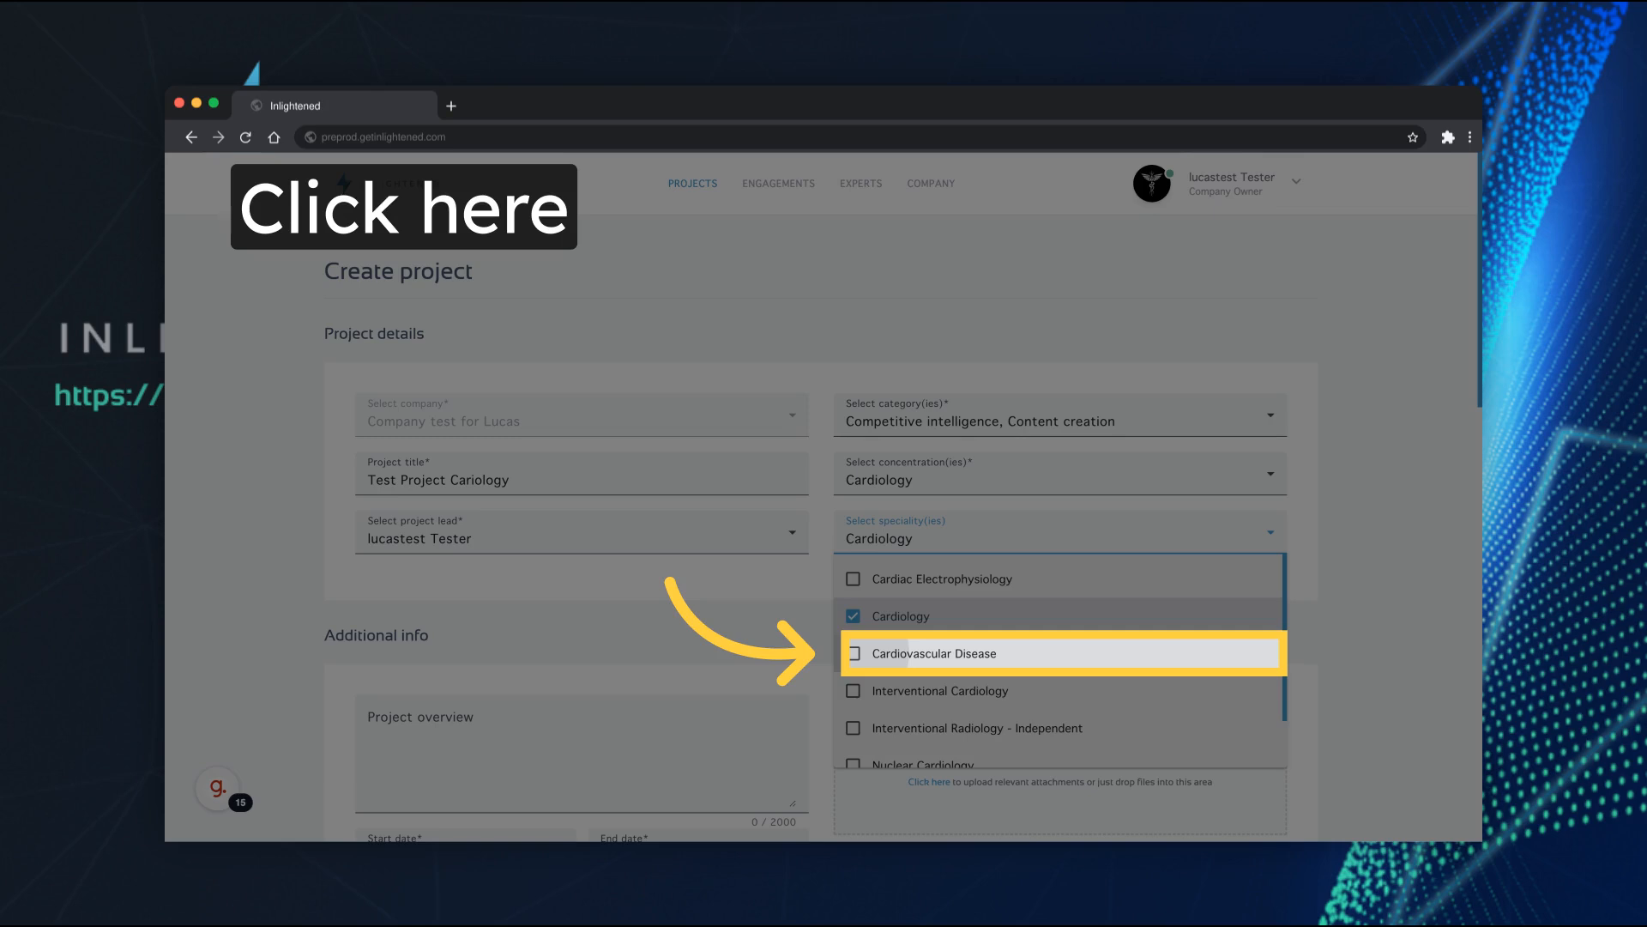
{"action": "left_click", "coordinate": [934, 652]}
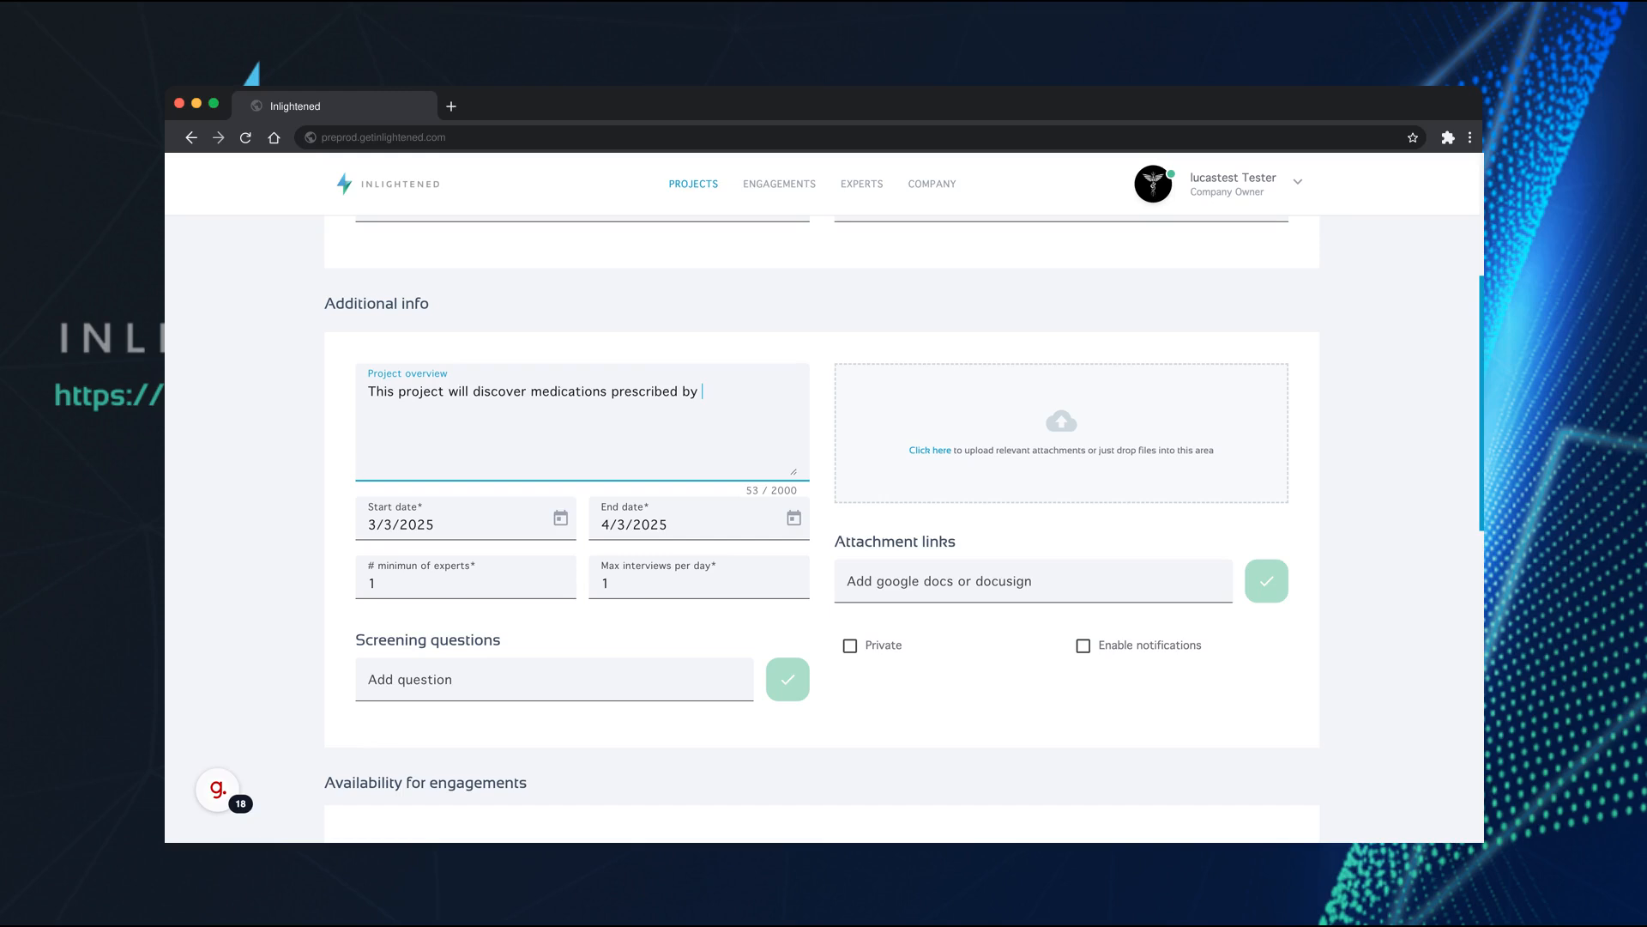
Enter the project overview "This project will discover medications prescribed by Cardiologists for heart disease."
{"action": "type", "text": "Cardiologists for heart disease"}
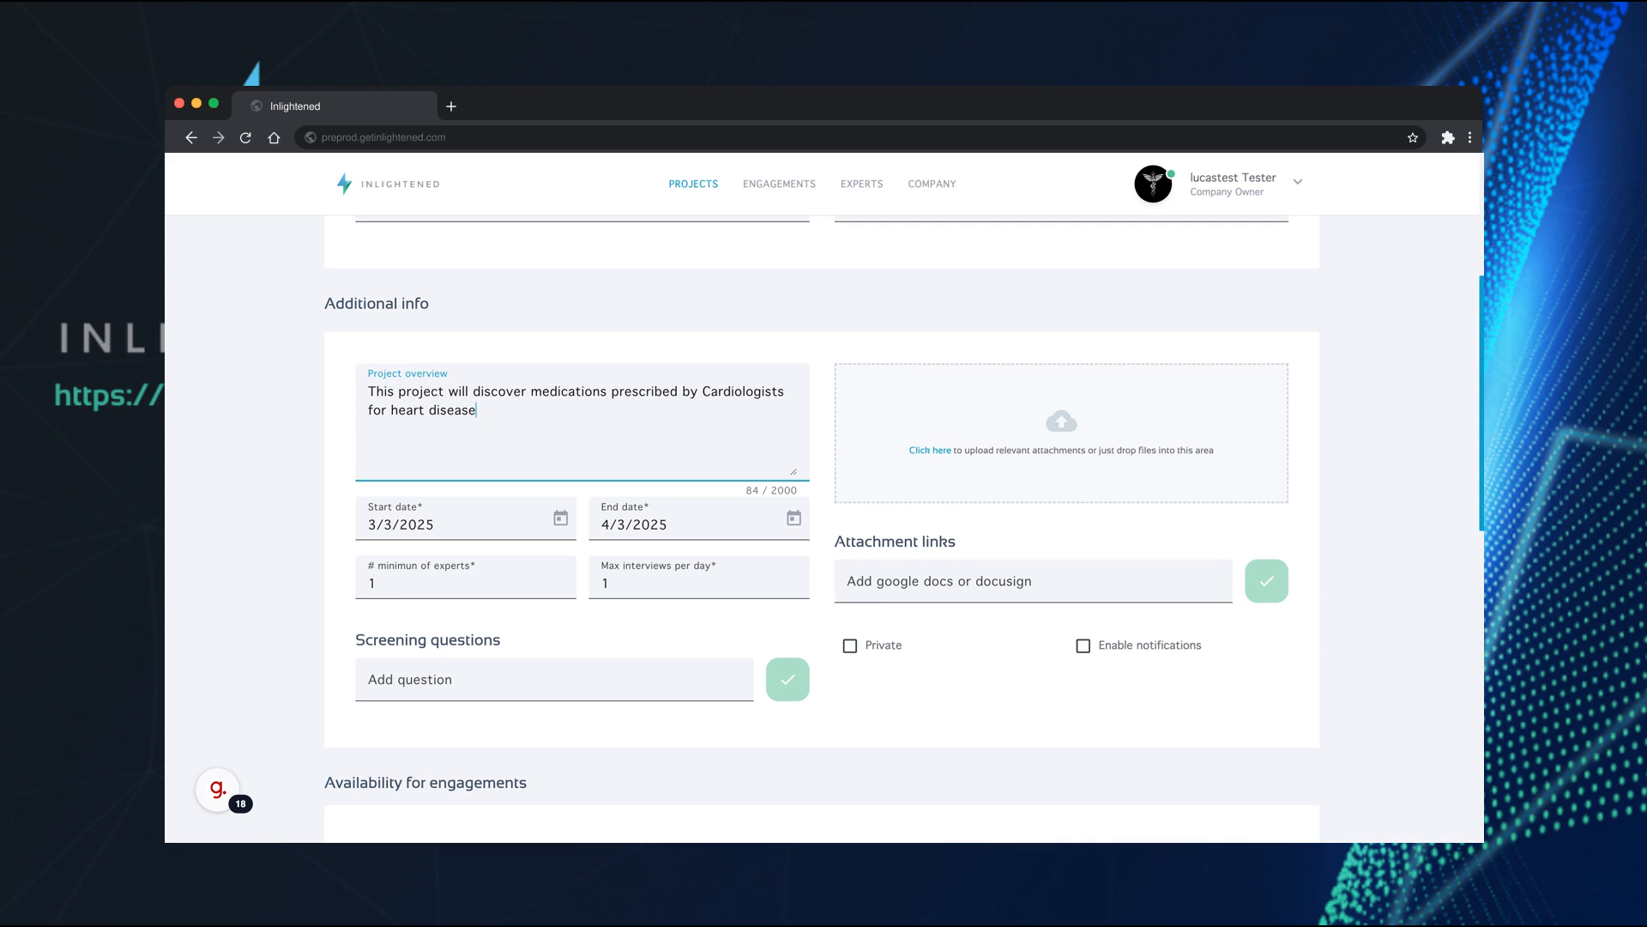
{"action": "type", "text": "."}
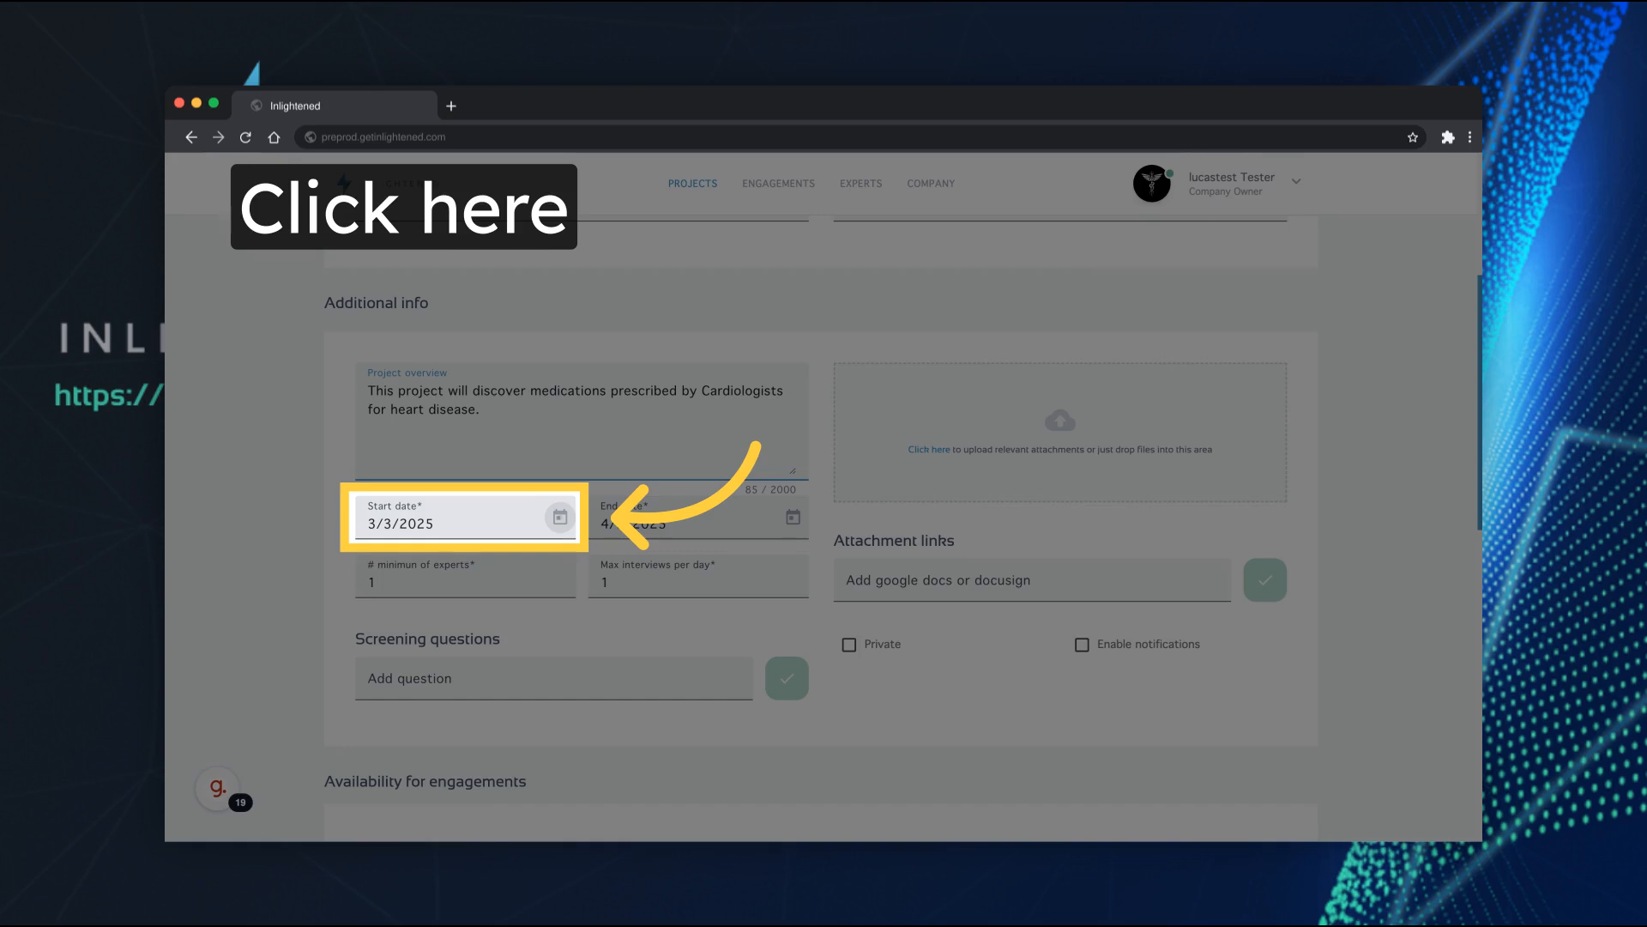
Set the project to run from 3/10/2025 to 3/31/2025, with a maximum of 2 interviews per day
{"action": "left_click", "coordinate": [561, 517]}
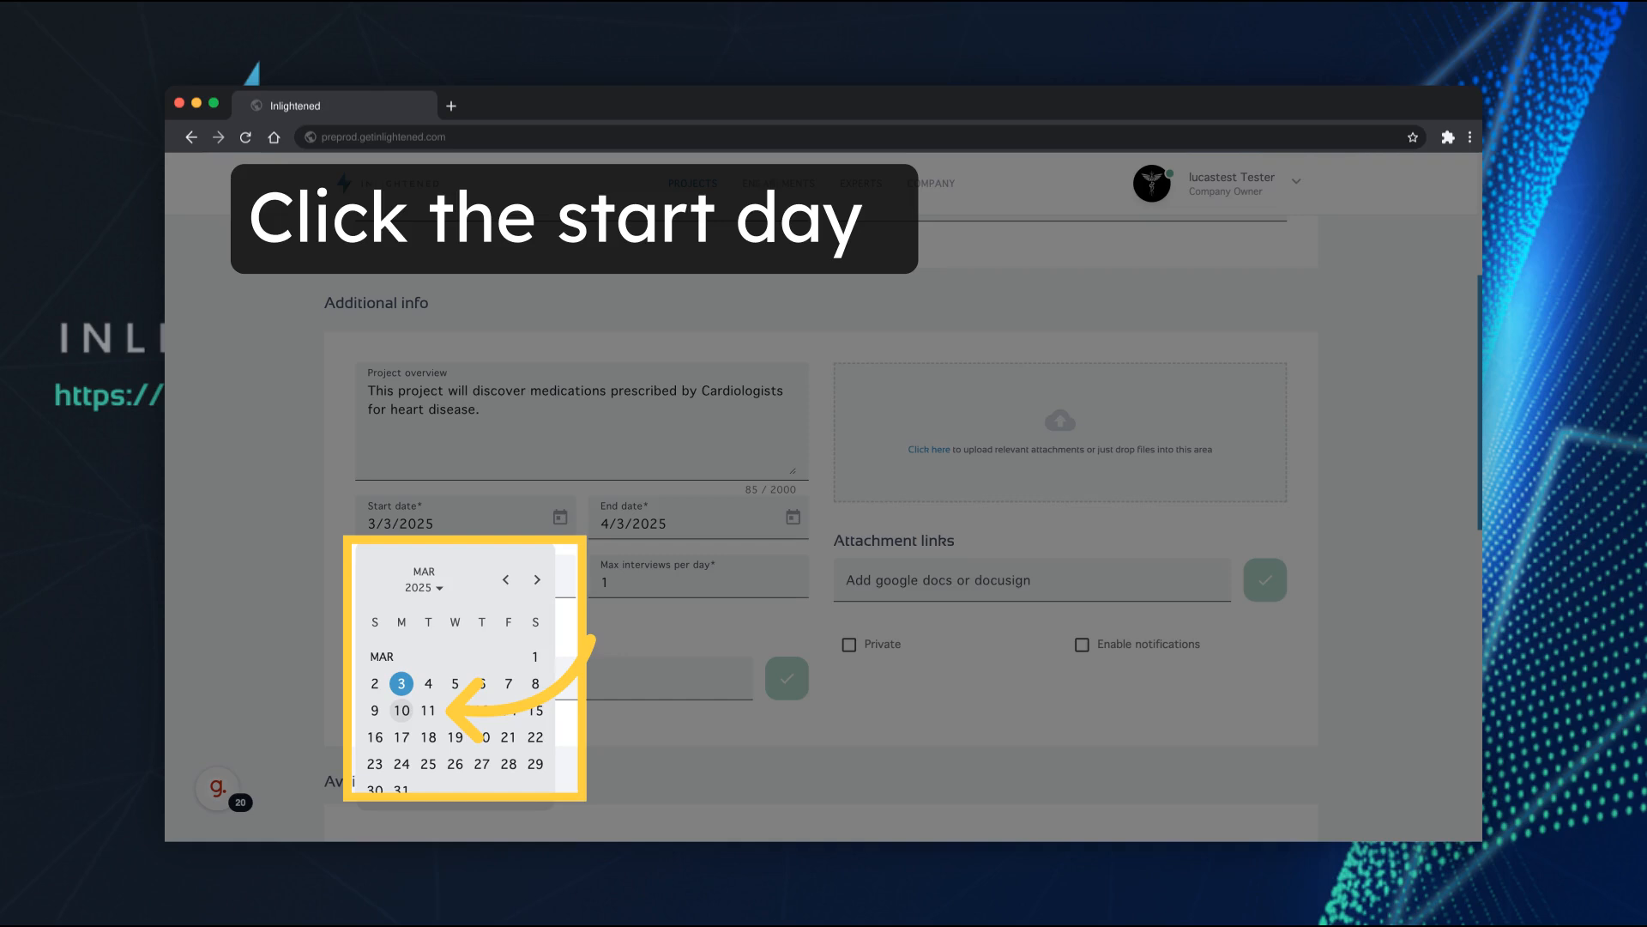
{"action": "left_click", "coordinate": [402, 711]}
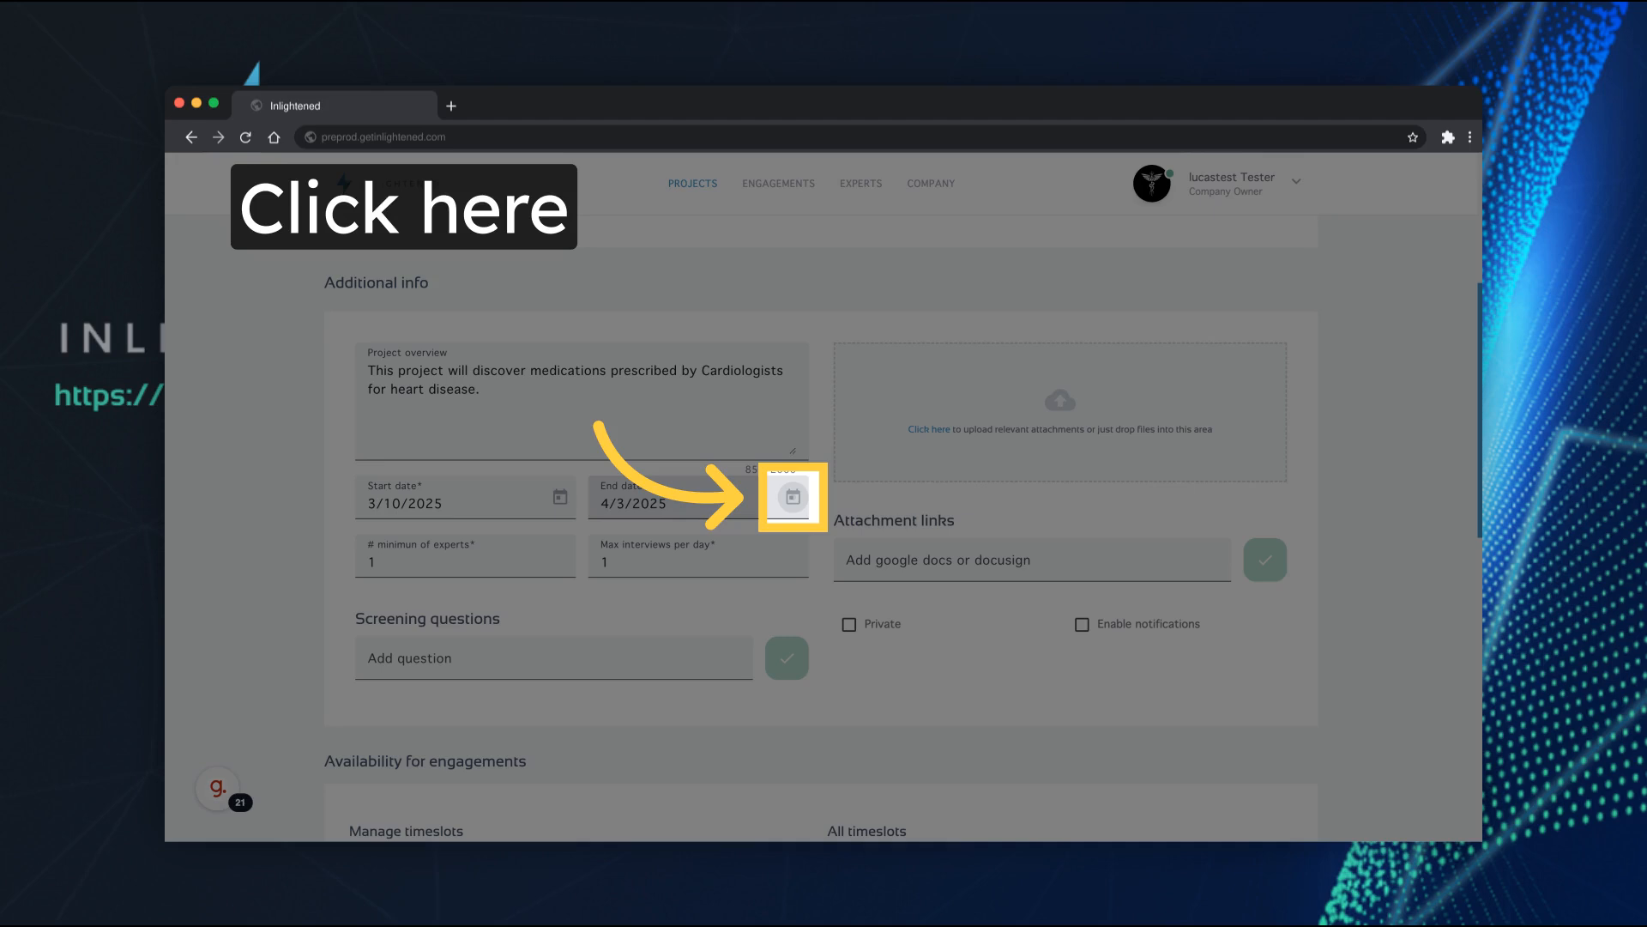
{"action": "left_click", "coordinate": [793, 496]}
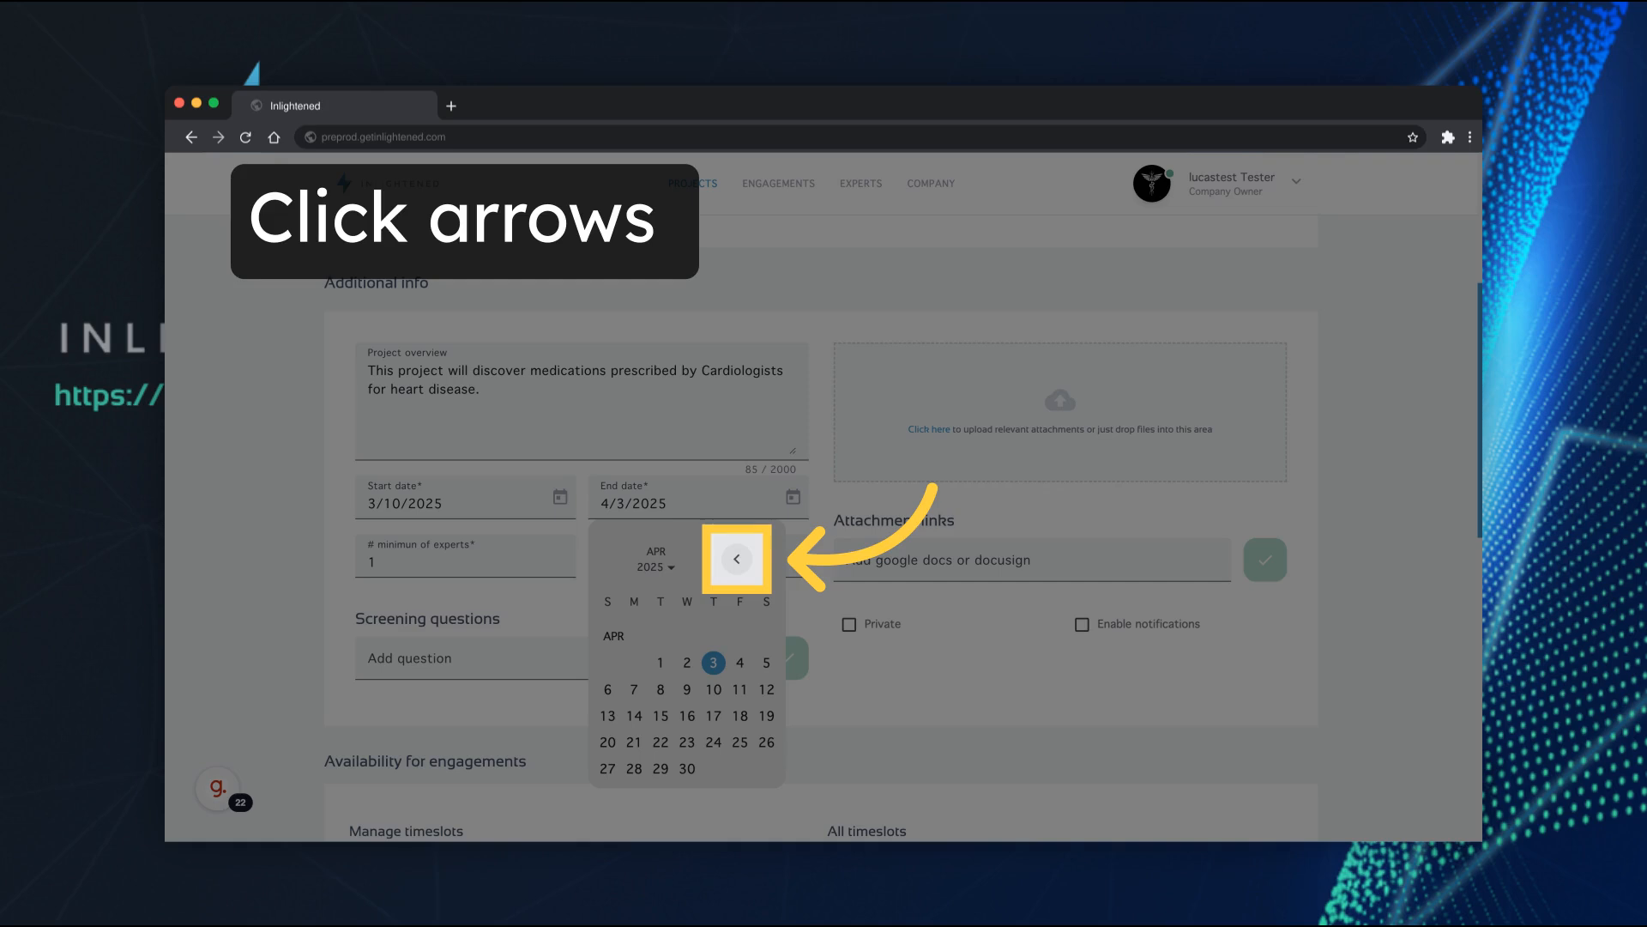
{"action": "left_click", "coordinate": [737, 558]}
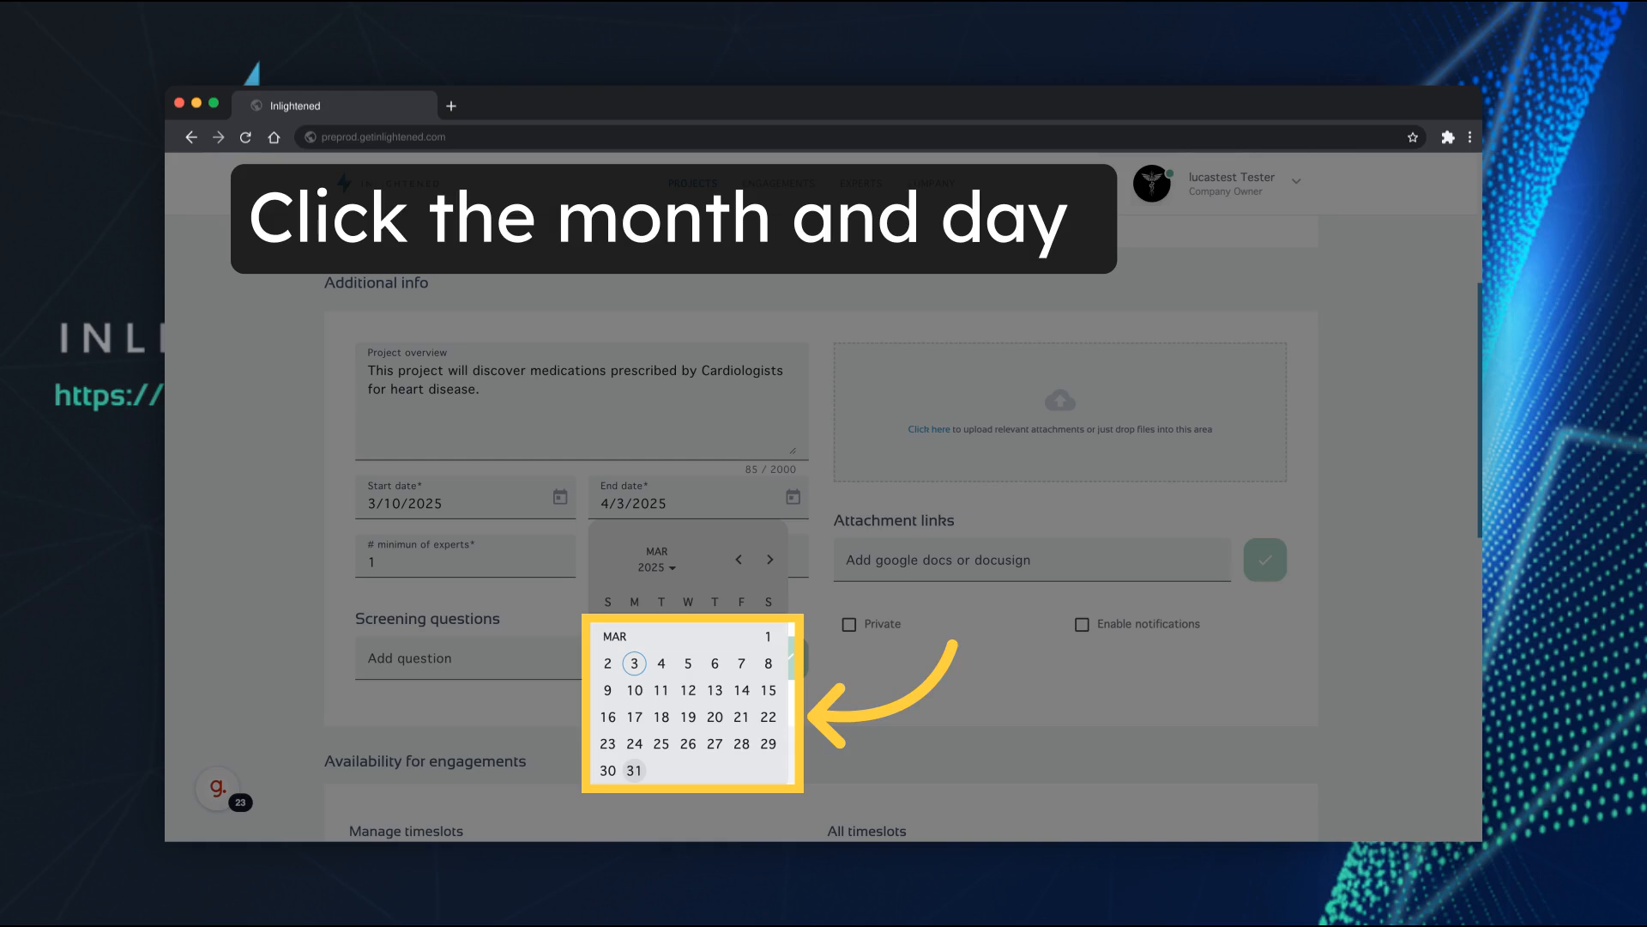
{"action": "left_click", "coordinate": [634, 770]}
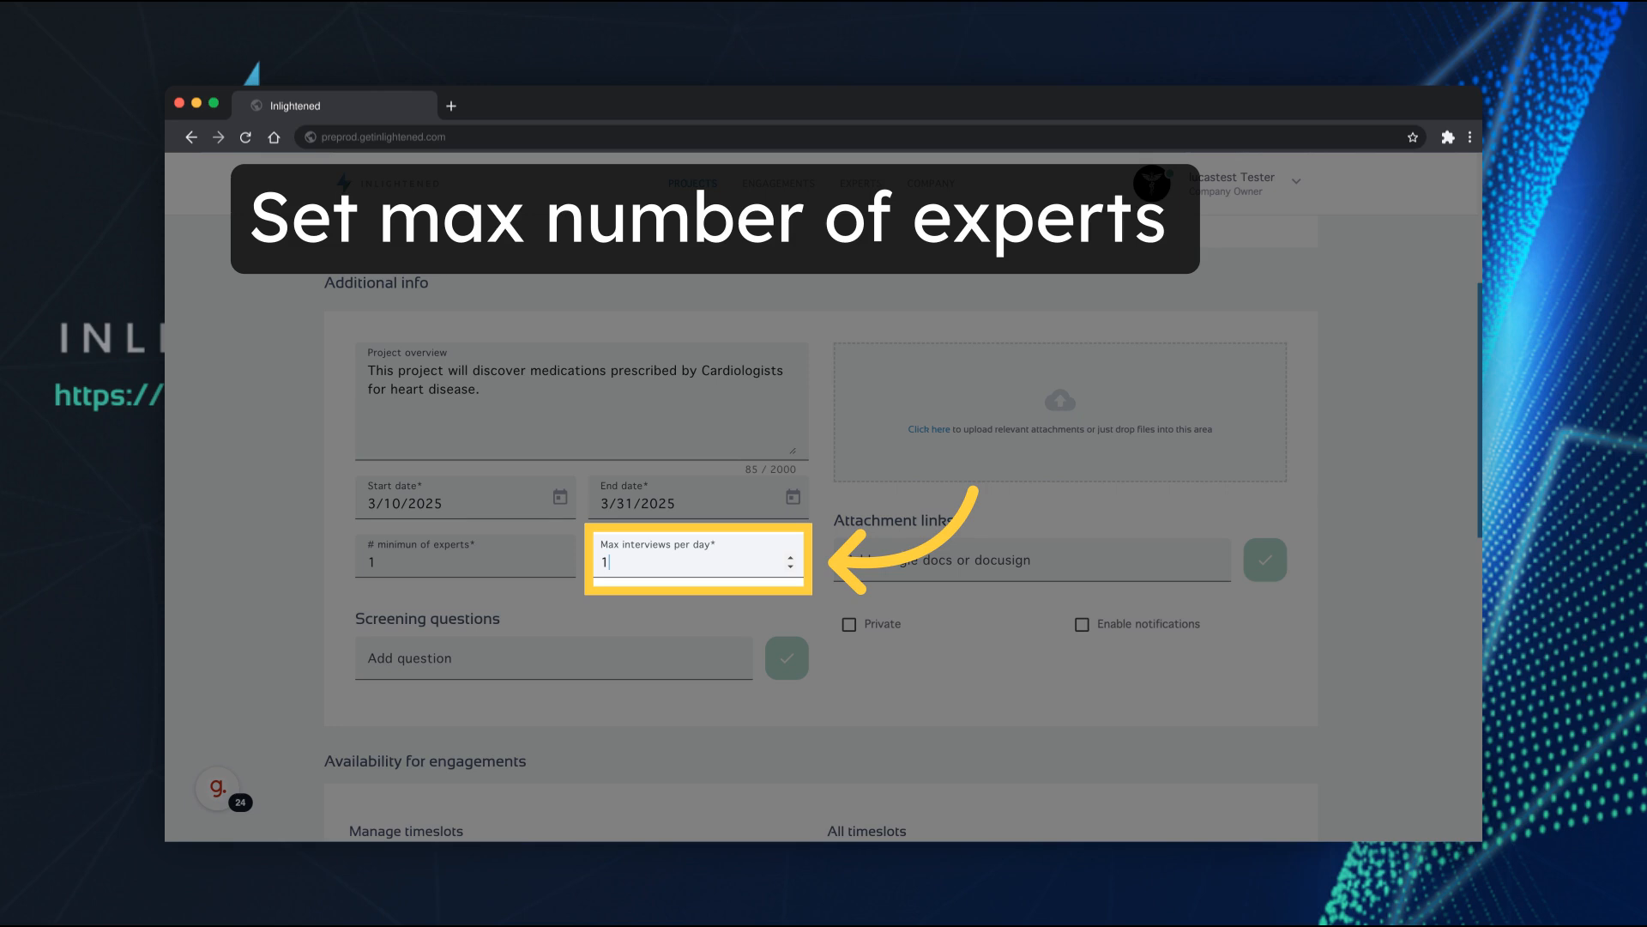
{"action": "double_click", "coordinate": [596, 566]}
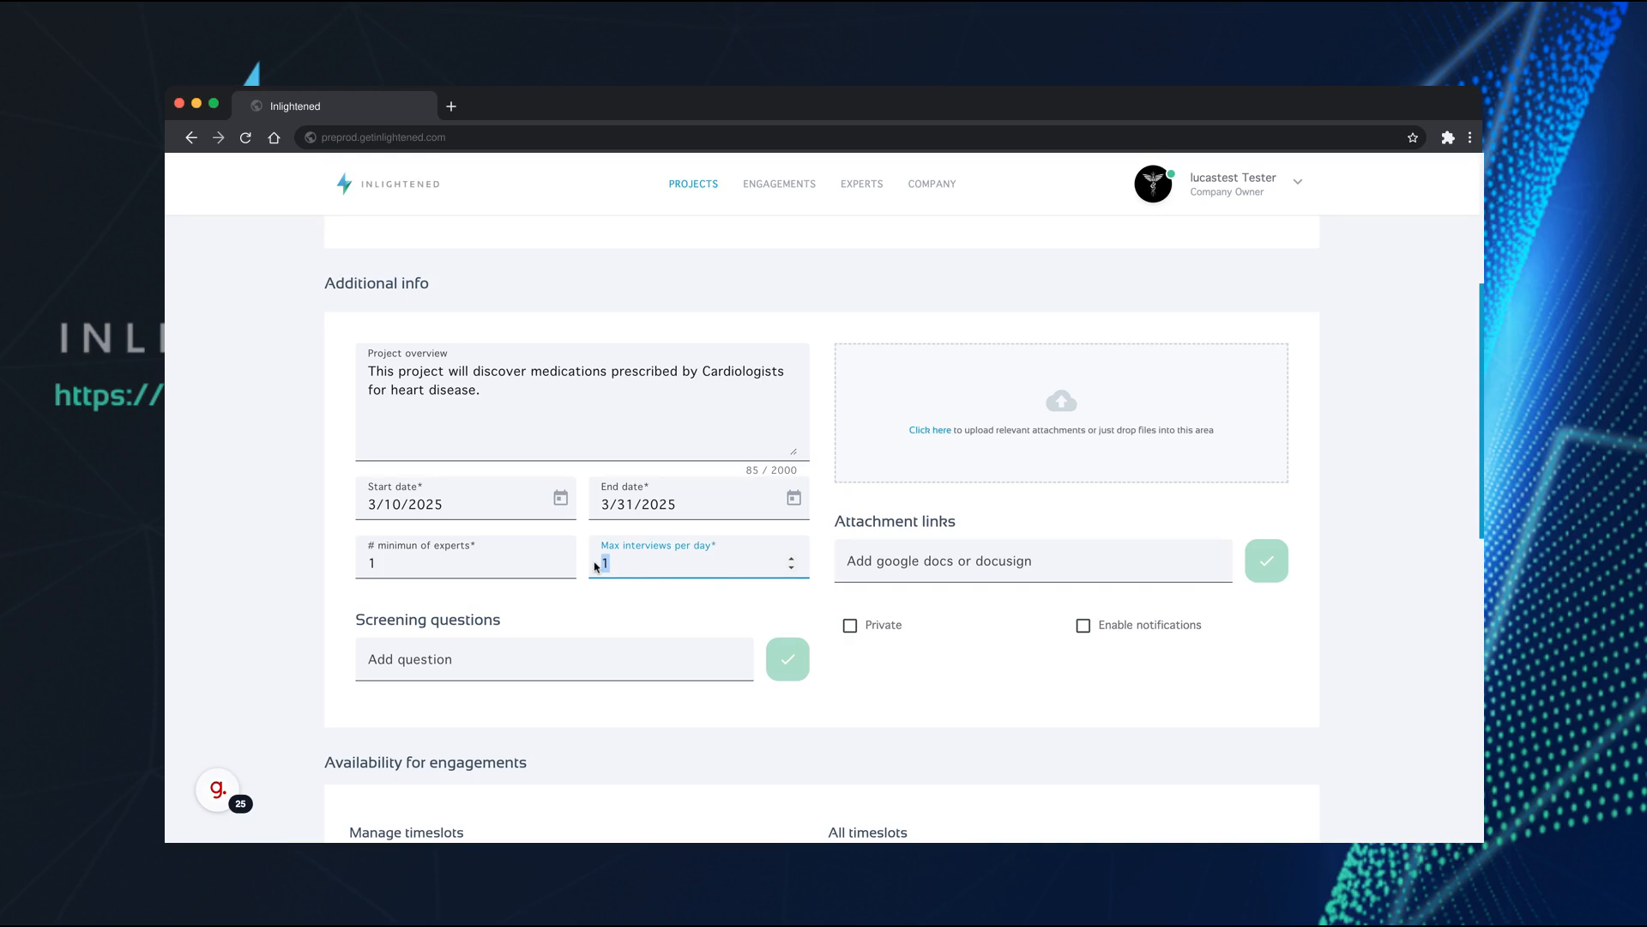
{"action": "type", "text": "2"}
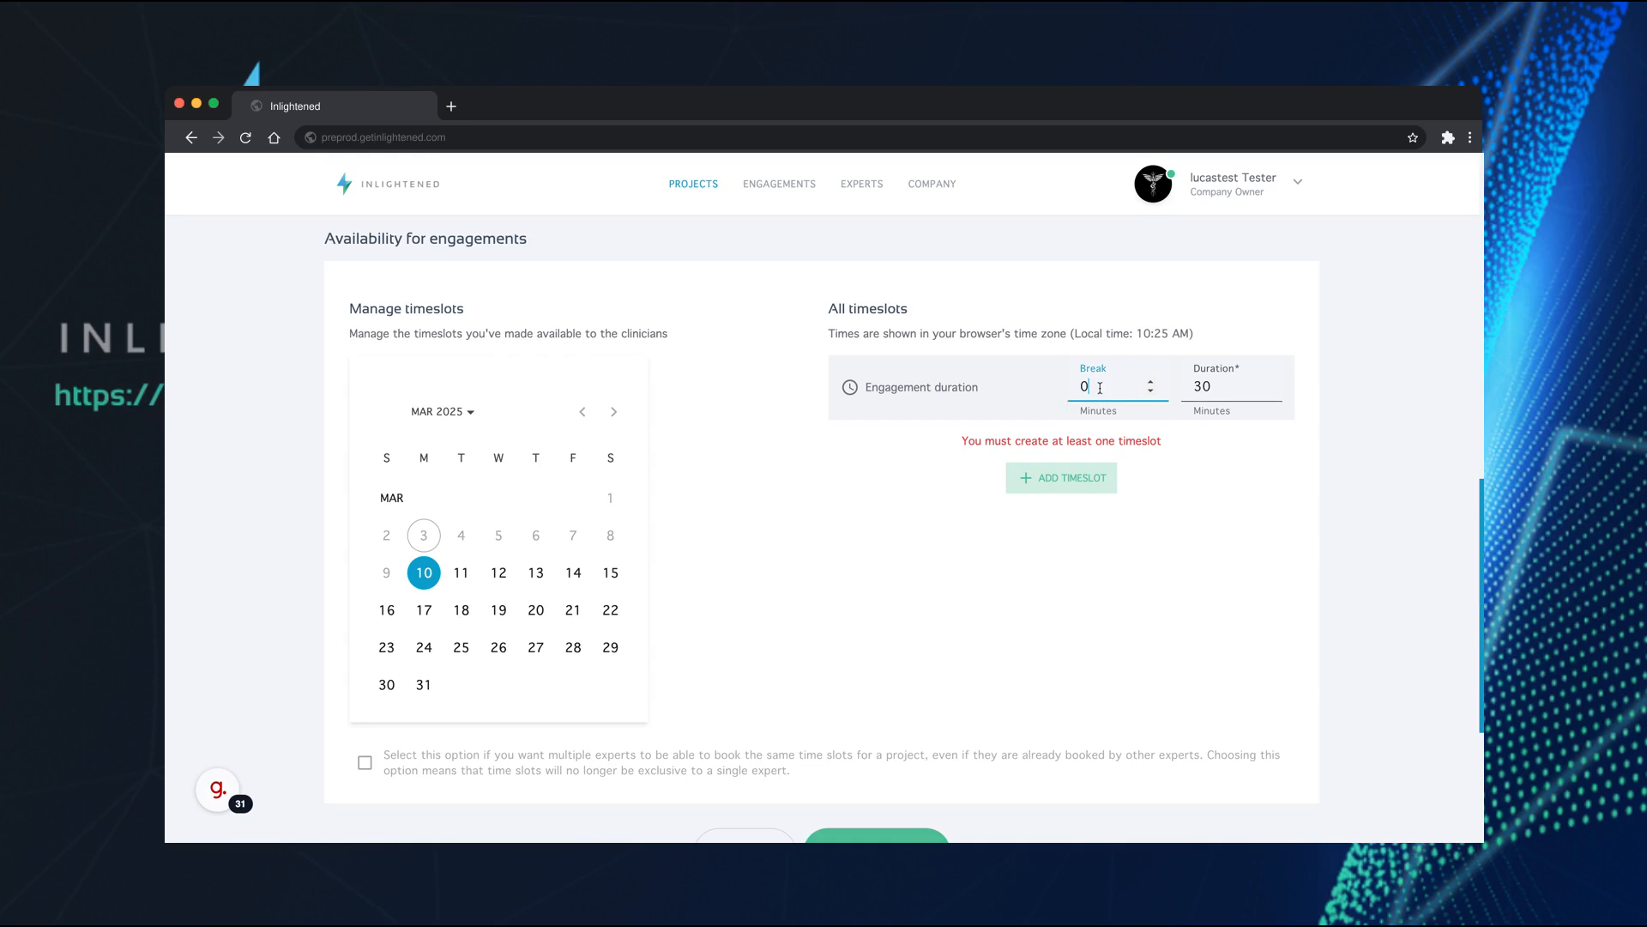
Set the engagement break to 15 minutes and the engagement duration to 60 minutes
{"action": "left_click_drag", "start_coordinate": [1099, 386], "coordinate": [1058, 388]}
{"action": "type", "text": "1"}
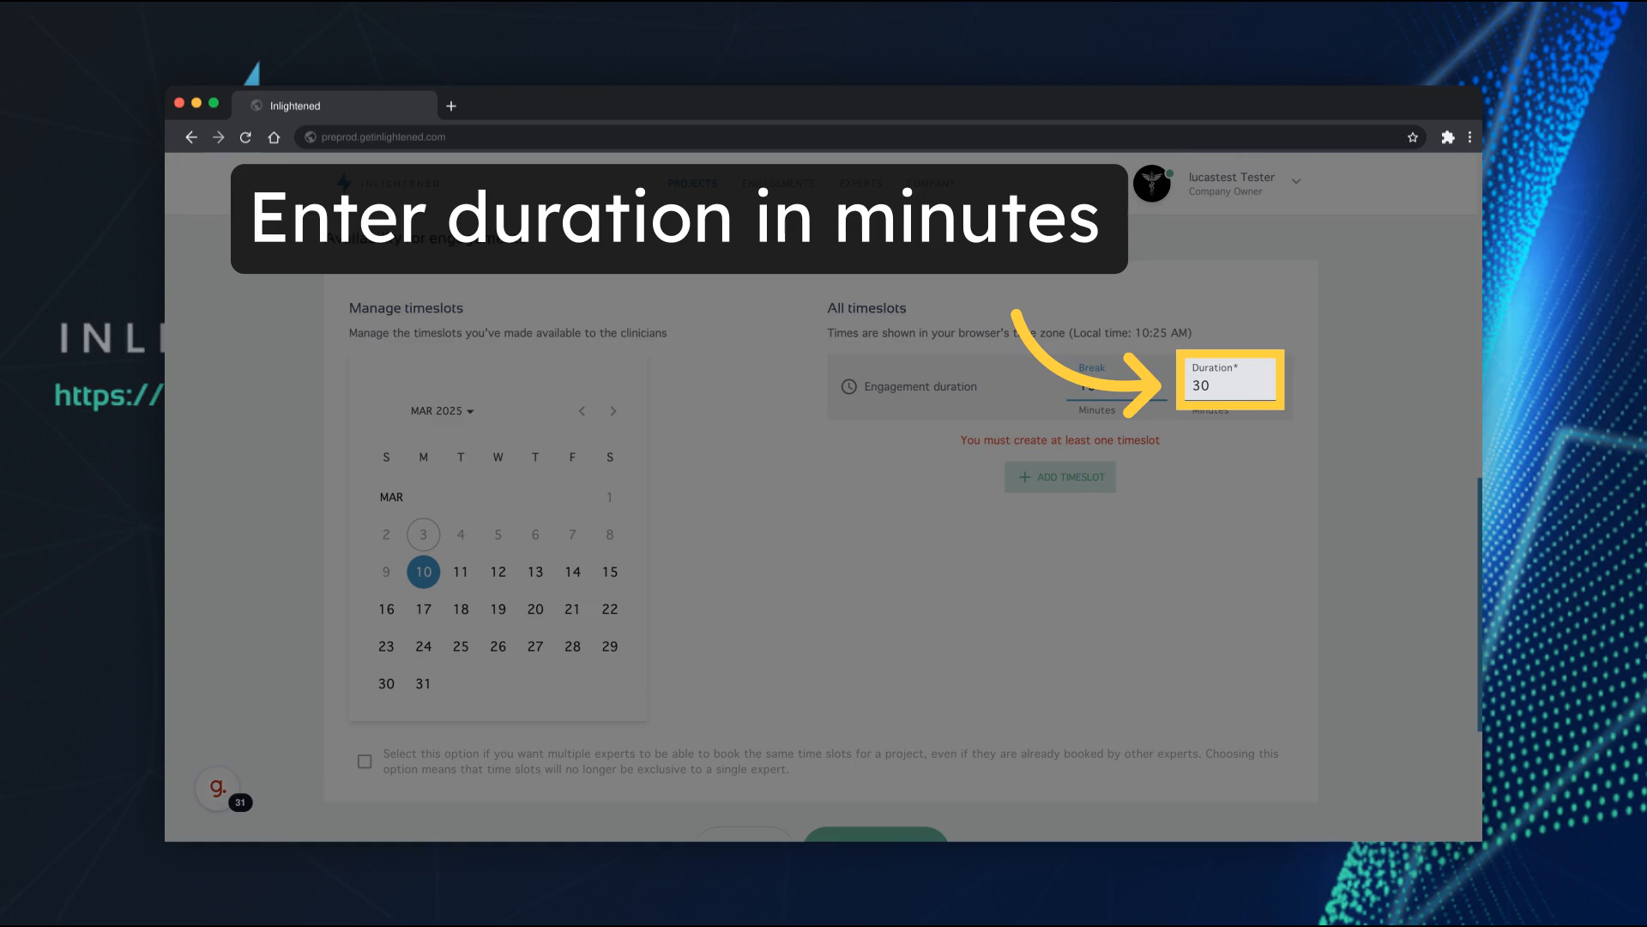
{"action": "double_click", "coordinate": [1198, 387]}
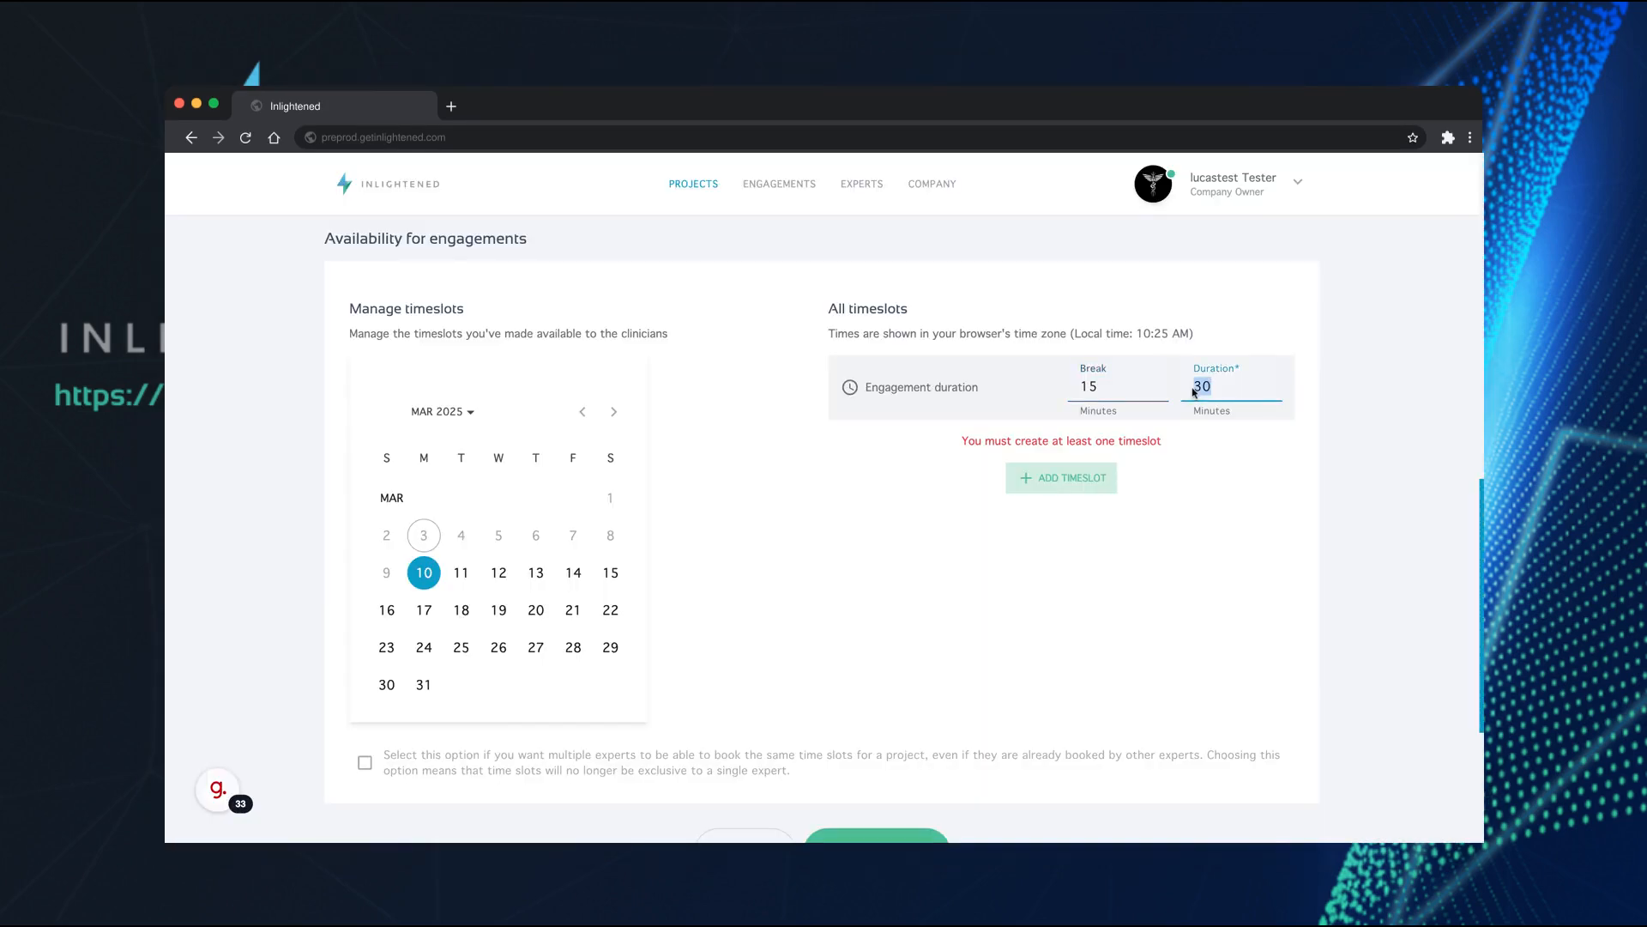
{"action": "type", "text": "6"}
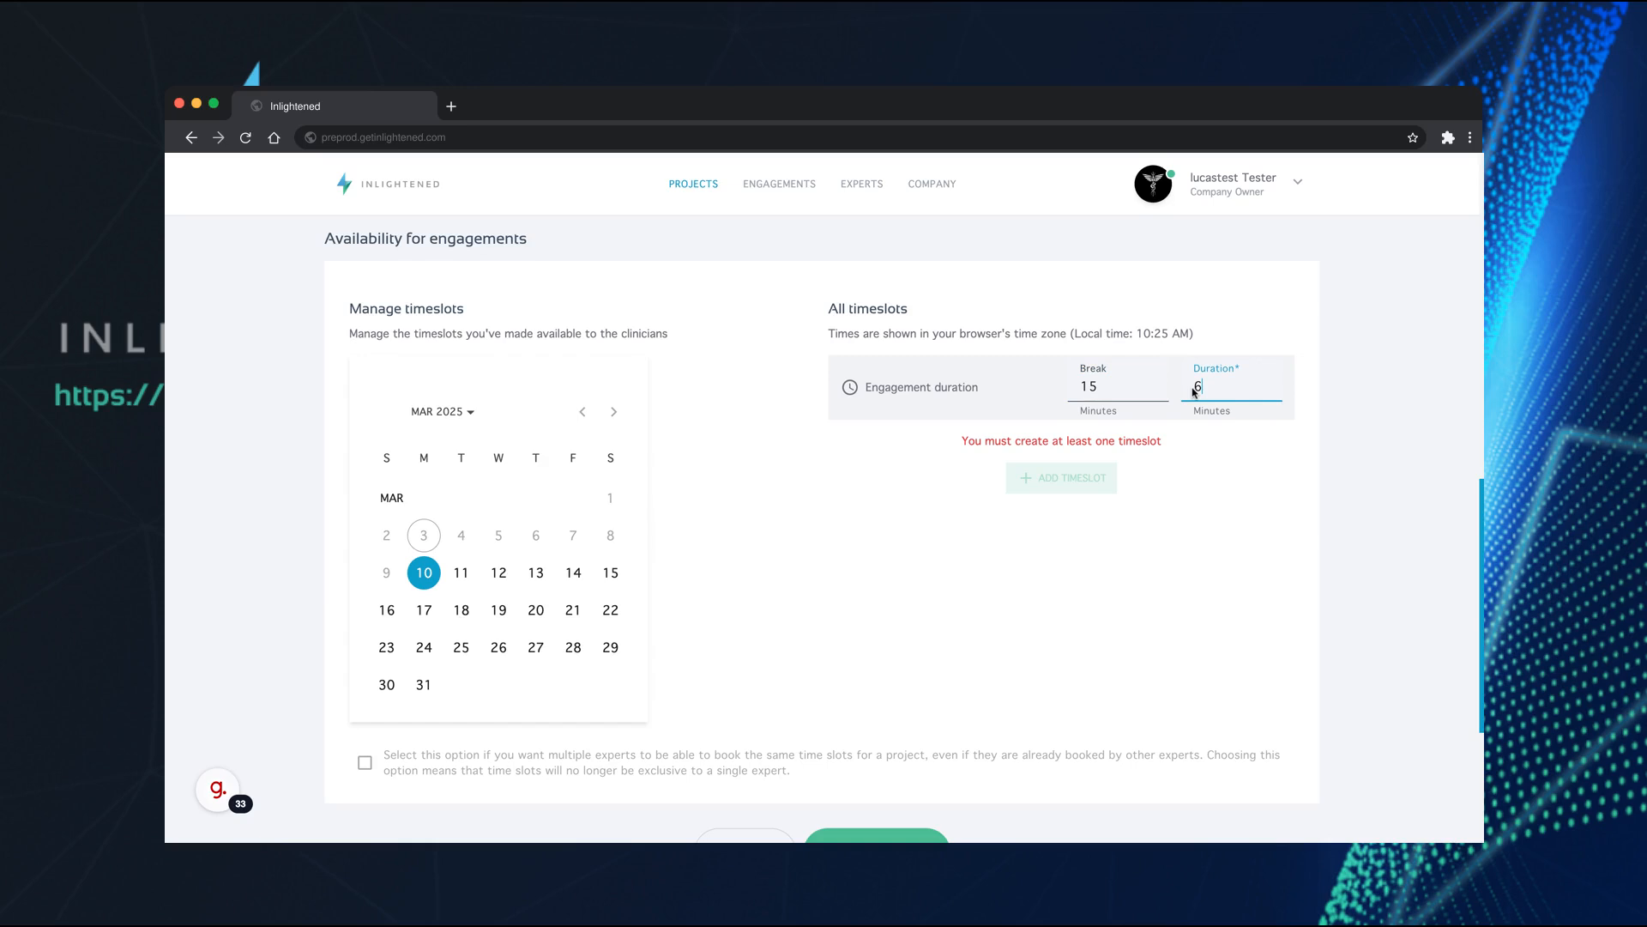
{"action": "type", "text": "0"}
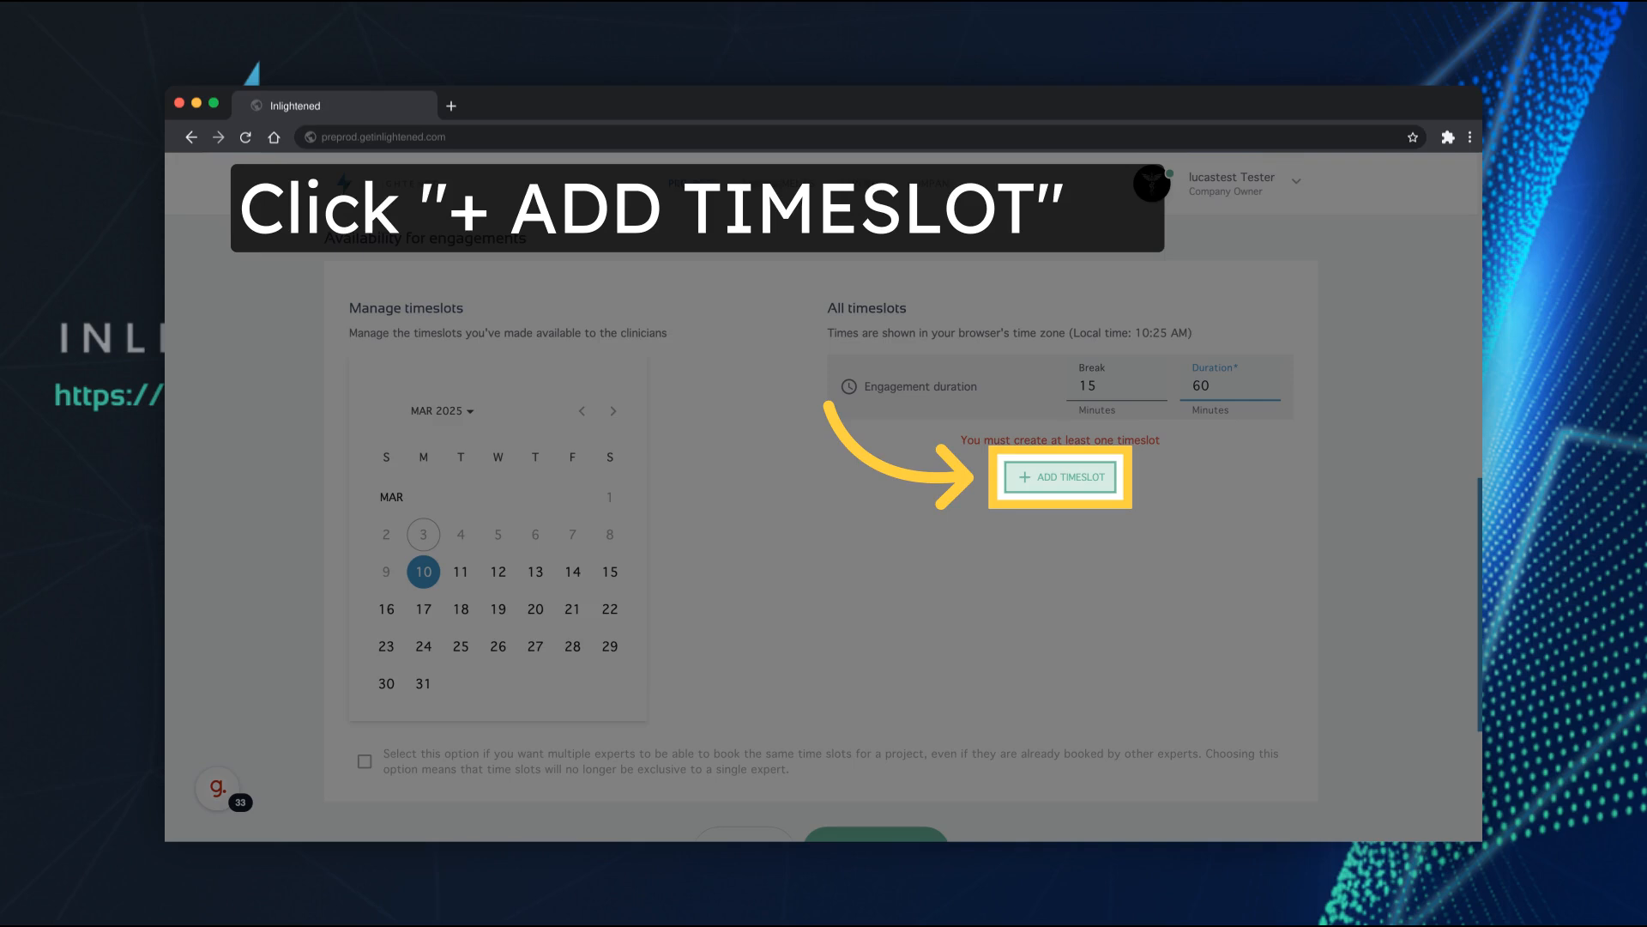
Add a timeslot for Monday 3/10 from 09:00 AM to 12:00 PM
{"action": "left_click", "coordinate": [1060, 477]}
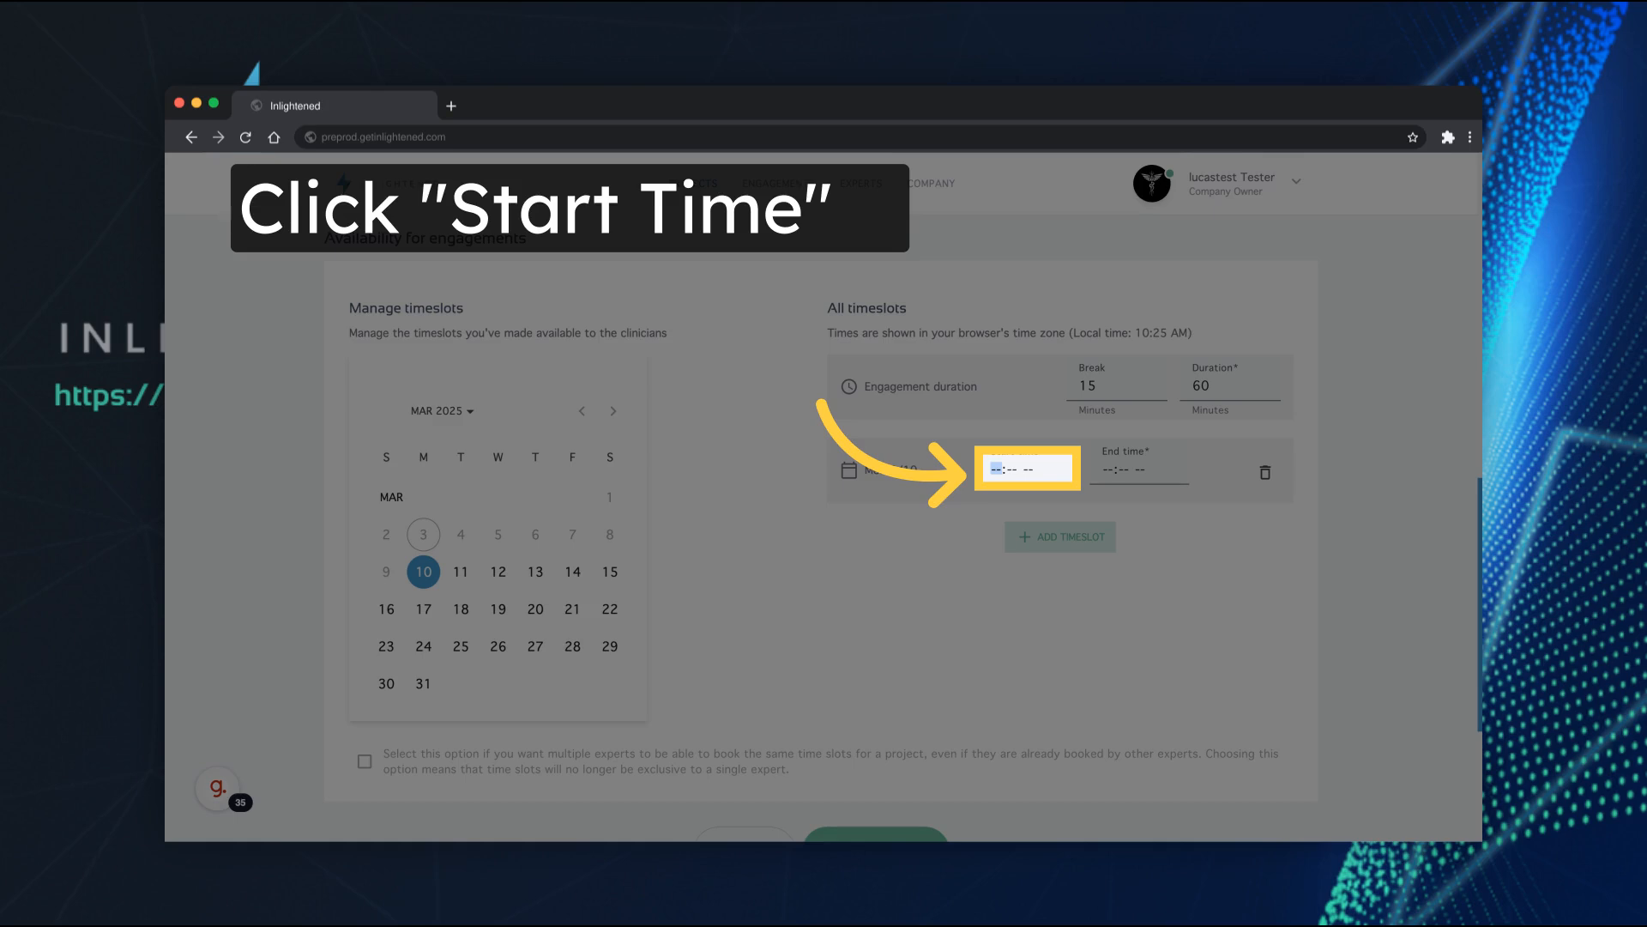
{"action": "type", "text": "0900"}
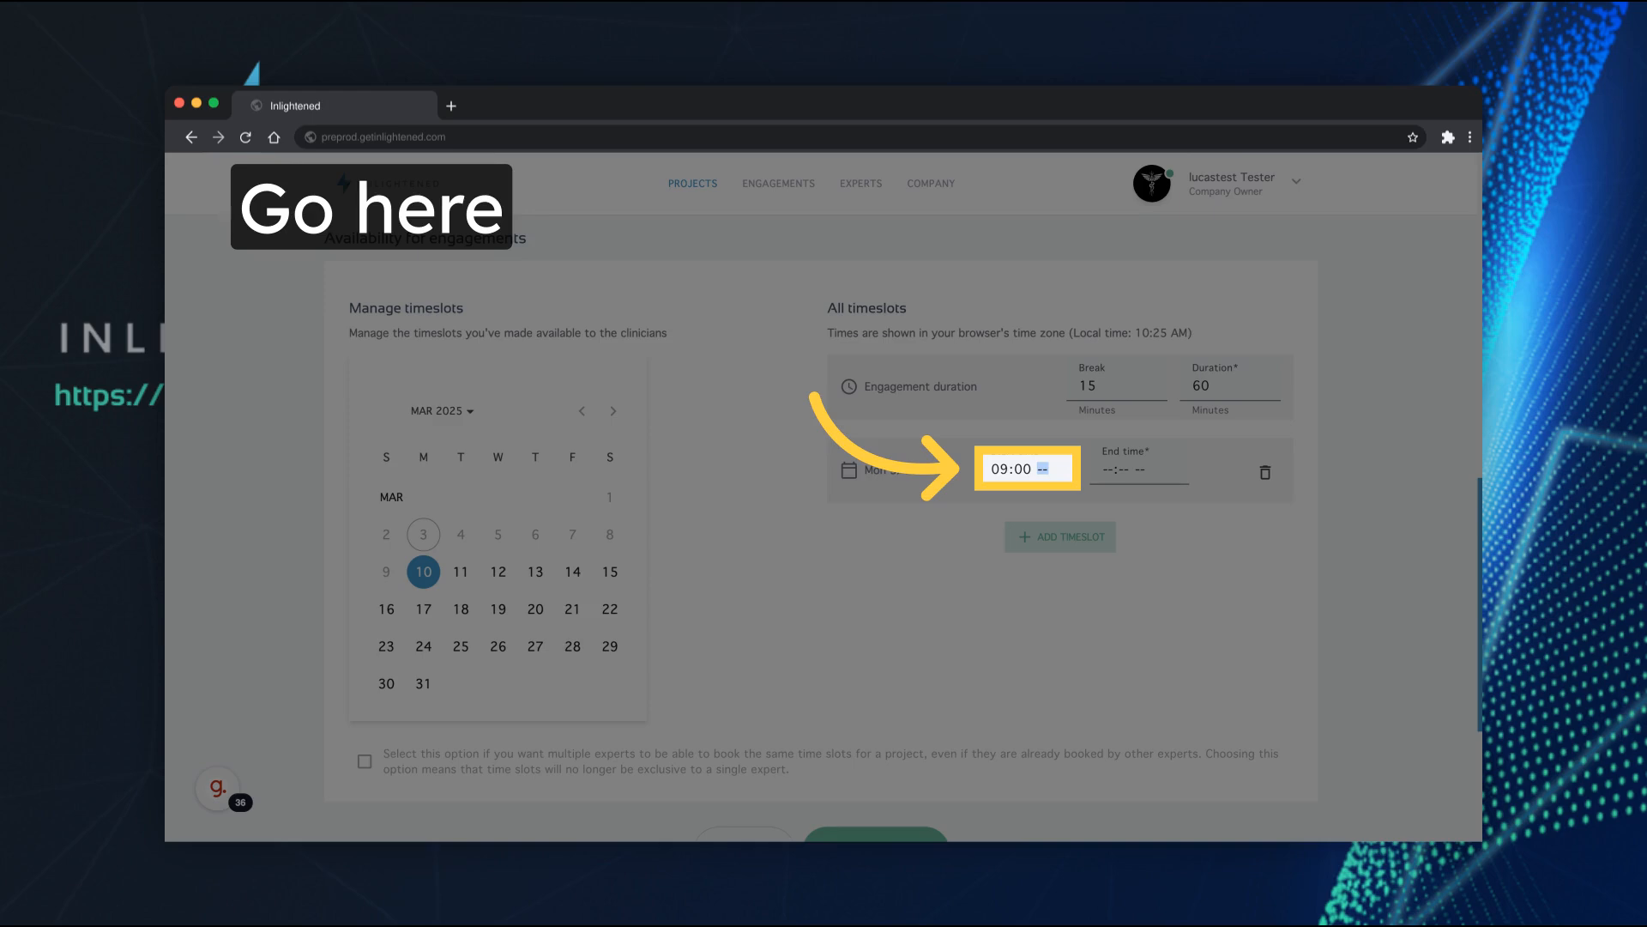
{"action": "key", "text": "Tab"}
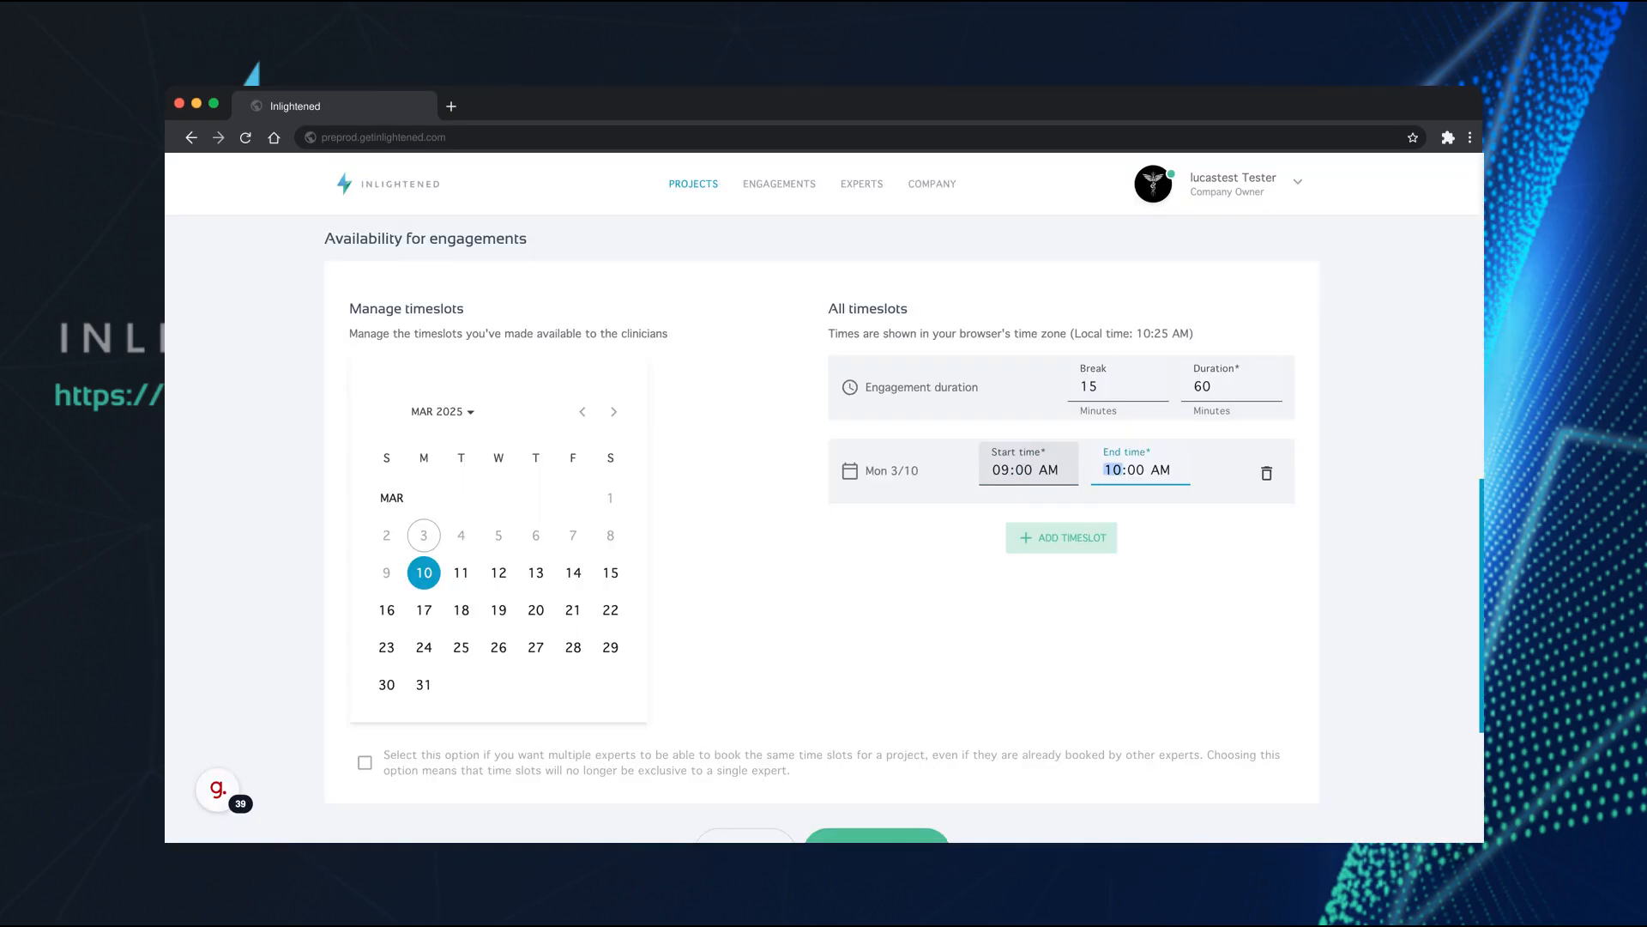
{"action": "type", "text": "1"}
{"action": "key", "text": "p"}
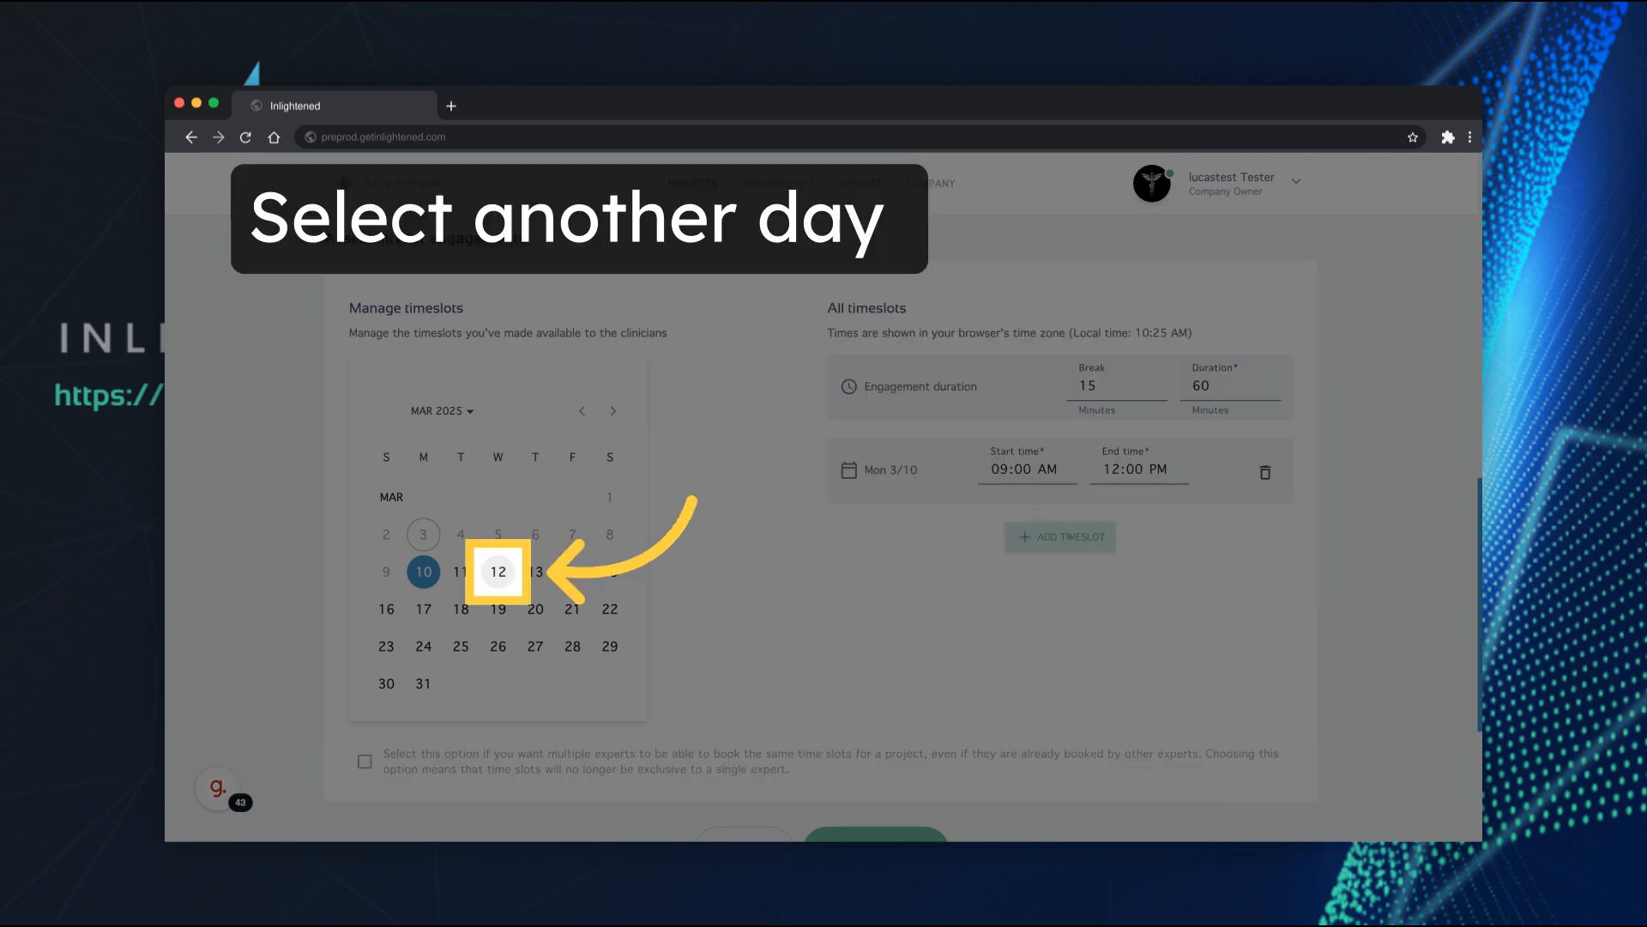
Add a timeslot for Wednesday 3/12 from 11:00 AM to 03:00 PM
{"action": "left_click", "coordinate": [499, 572]}
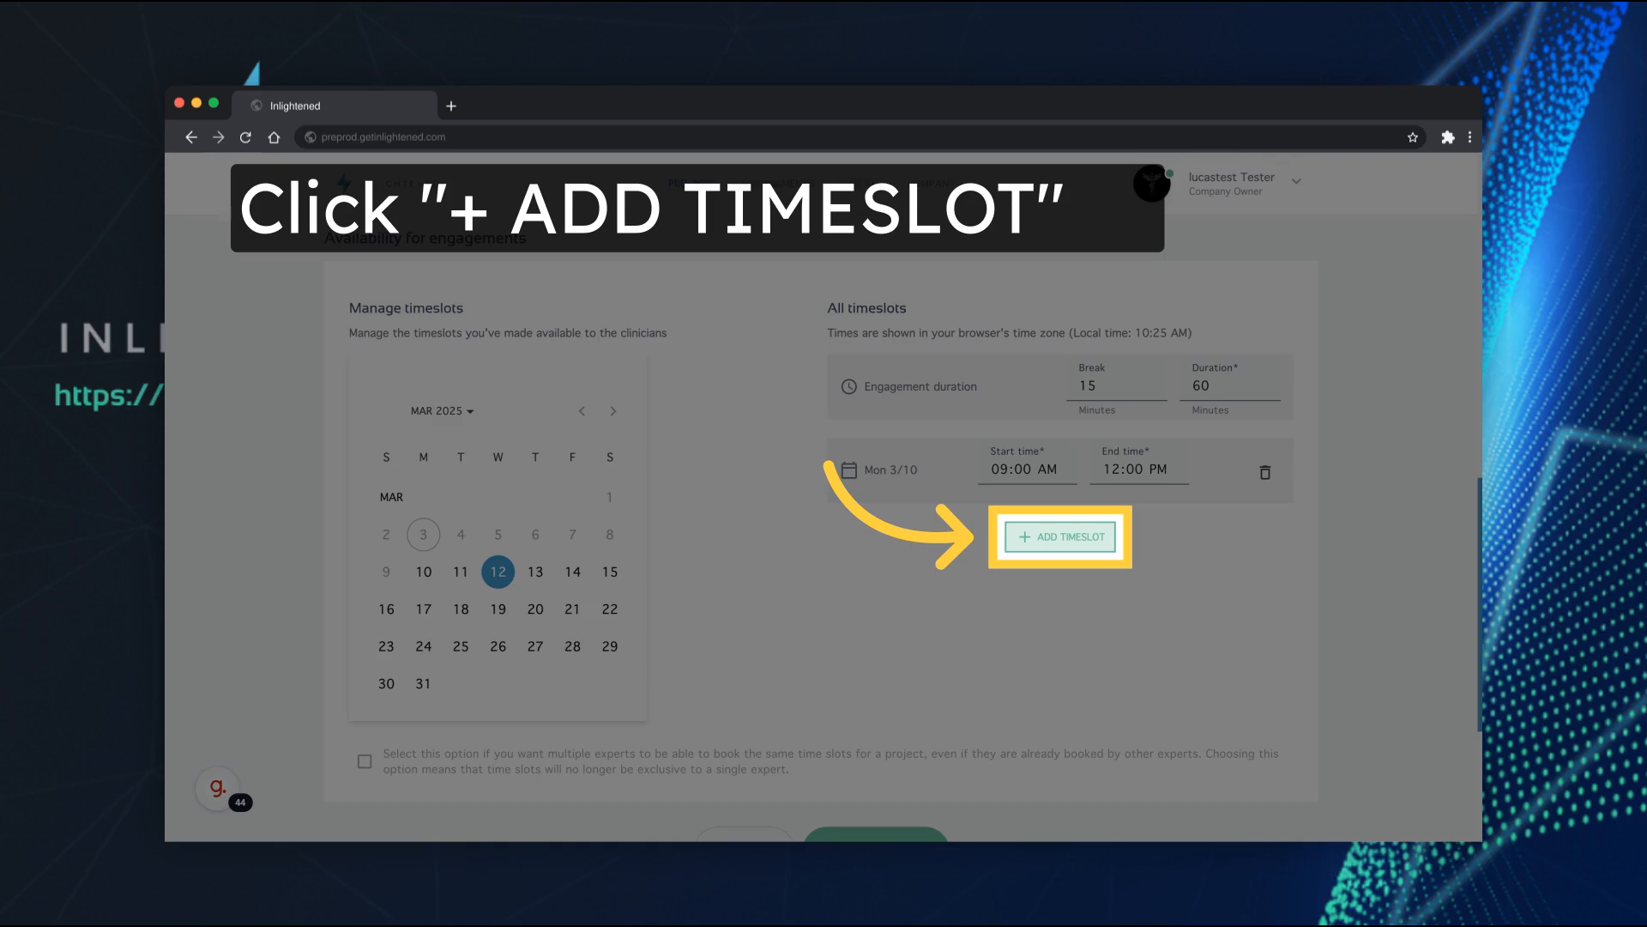
{"action": "left_click", "coordinate": [1060, 536]}
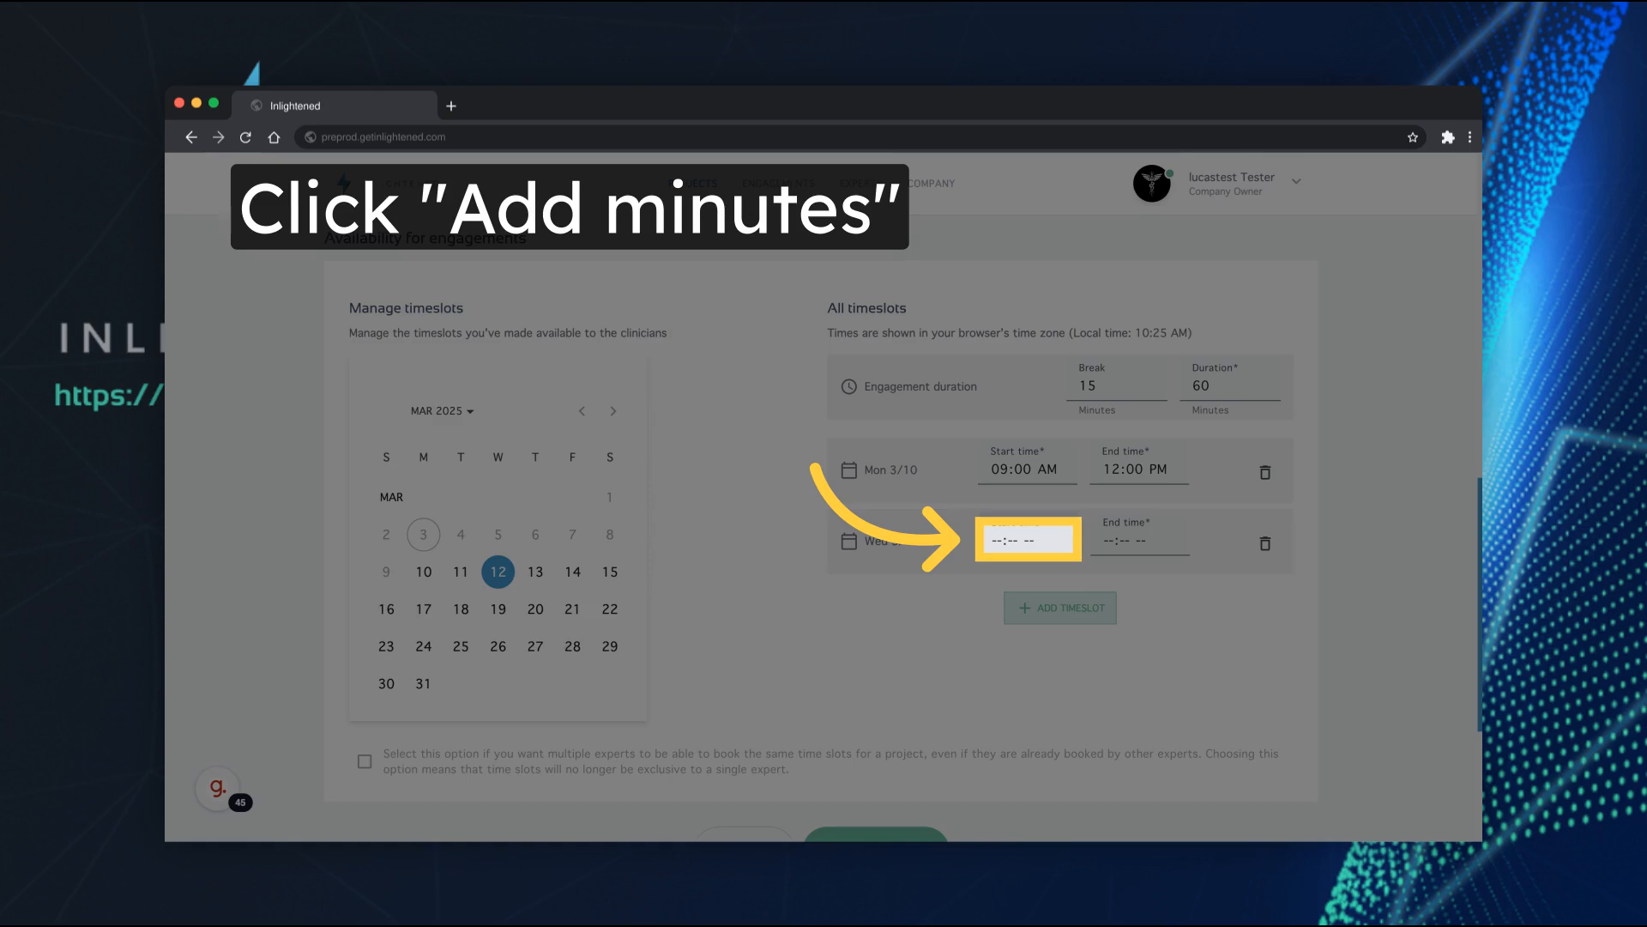
{"action": "type", "text": "1100"}
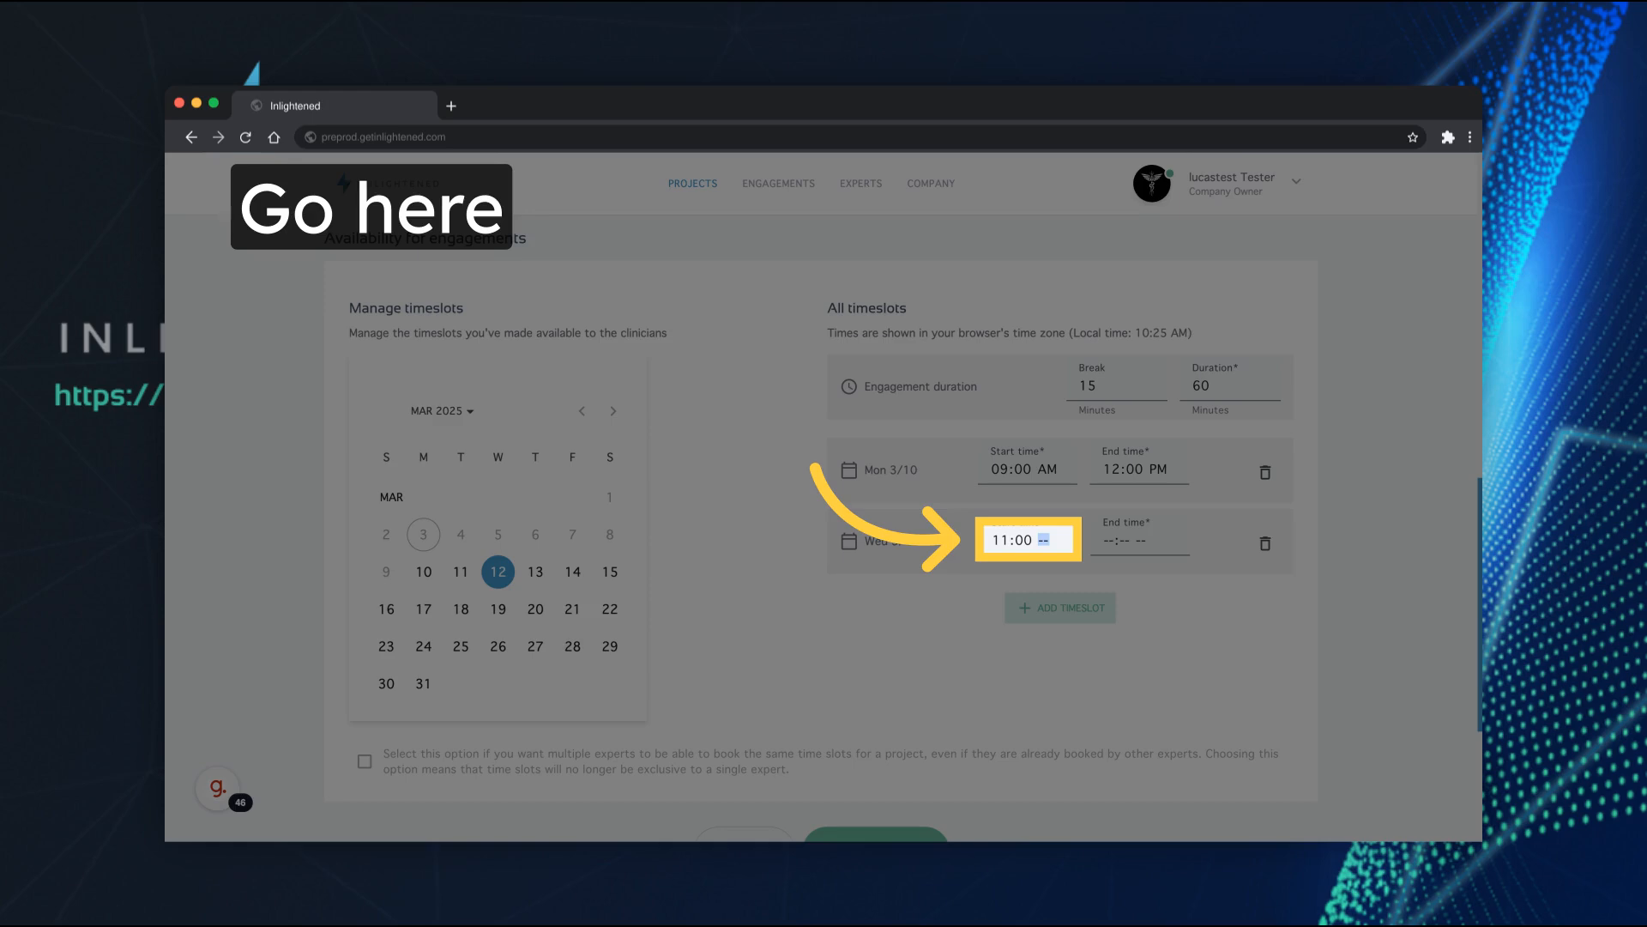
{"action": "left_click", "coordinate": [1112, 539]}
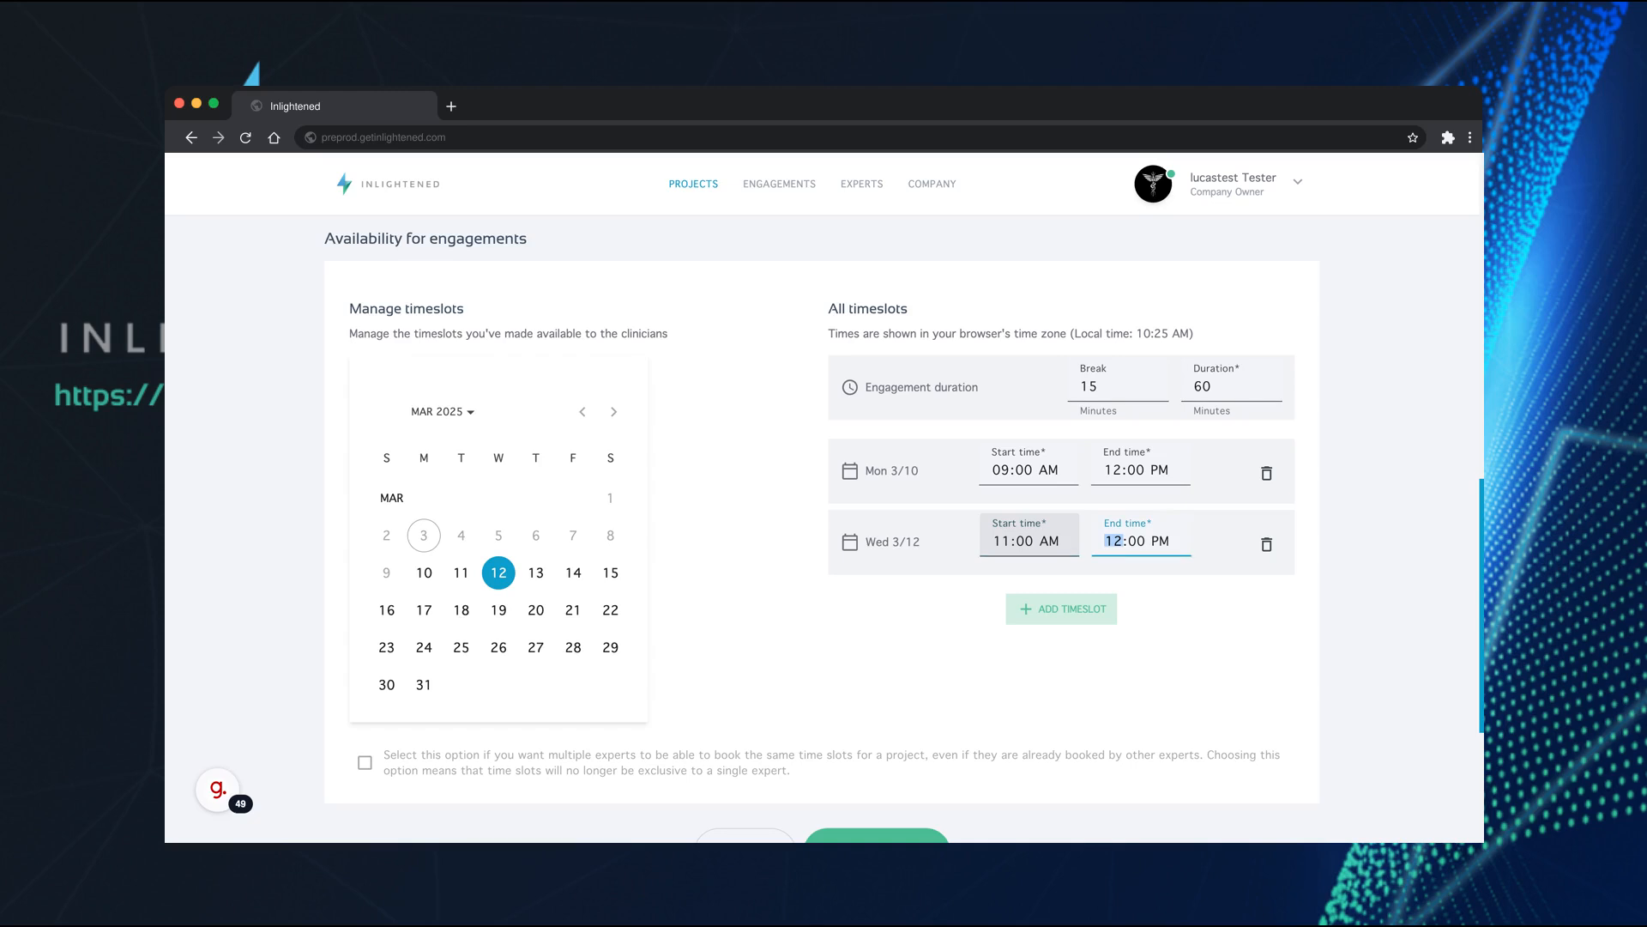
{"action": "type", "text": "03"}
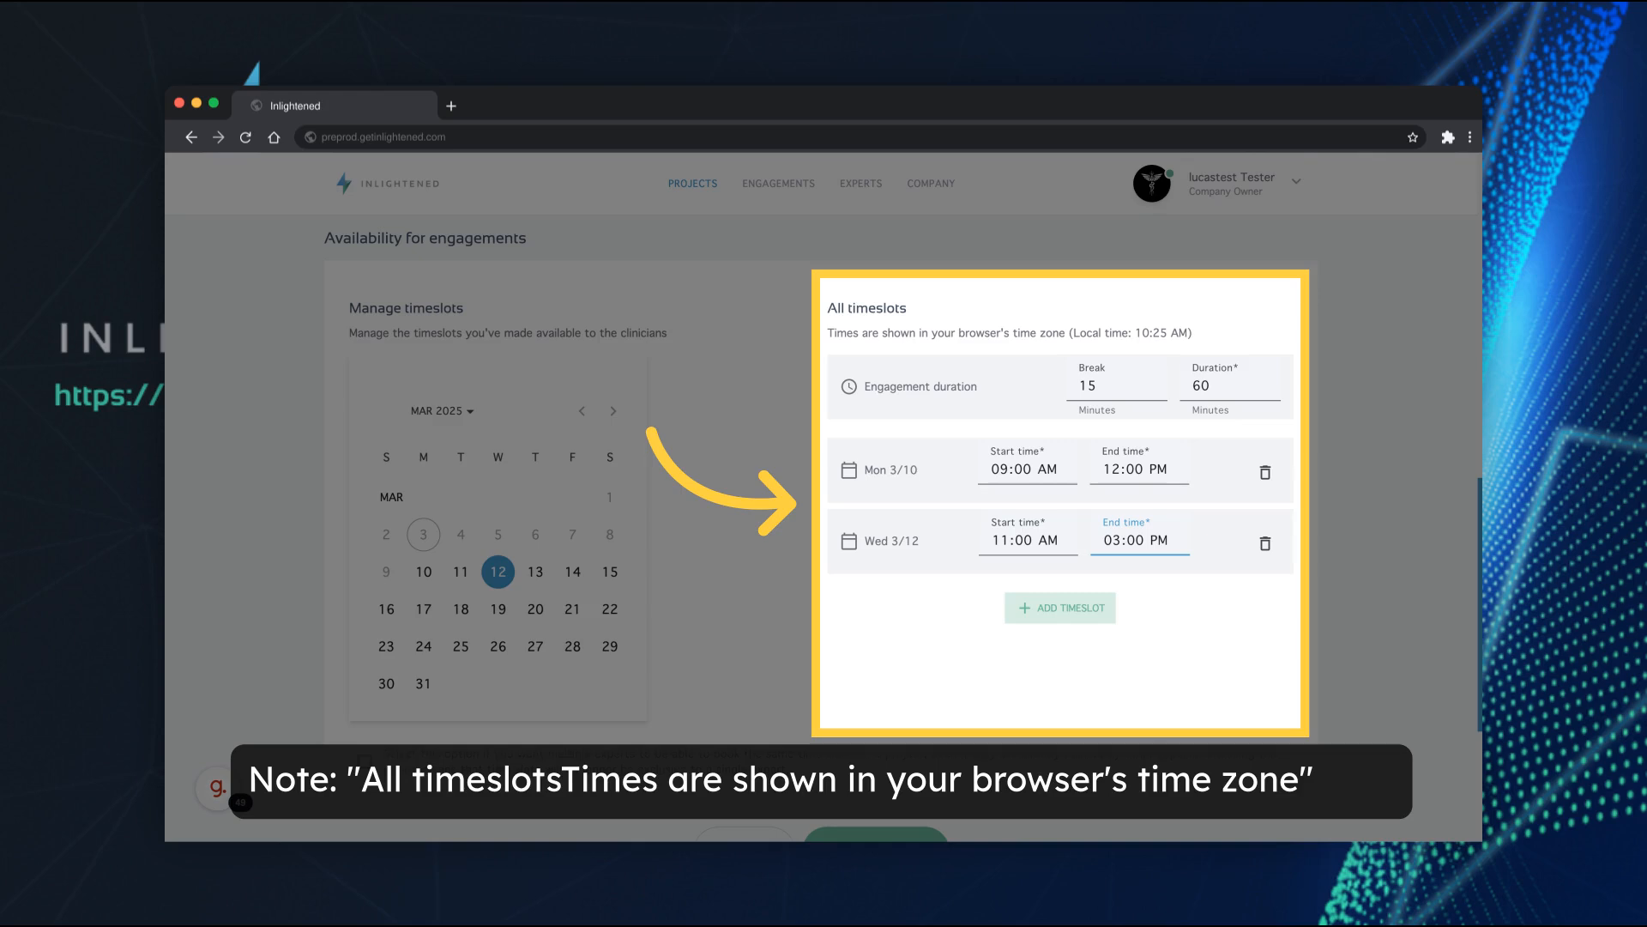